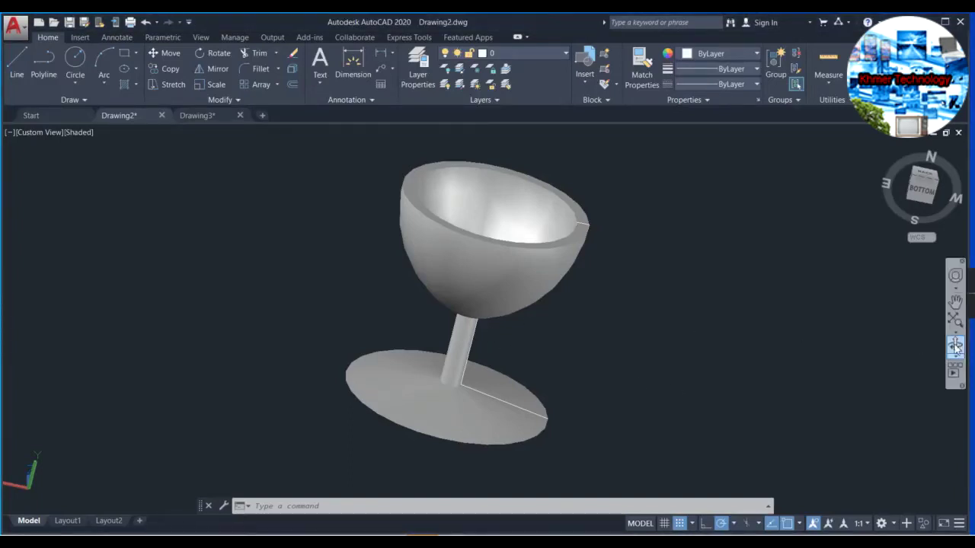
- Orbit the shaded goblet to view it from another angle, then return to the Start page
click(666, 262)
click(937, 353)
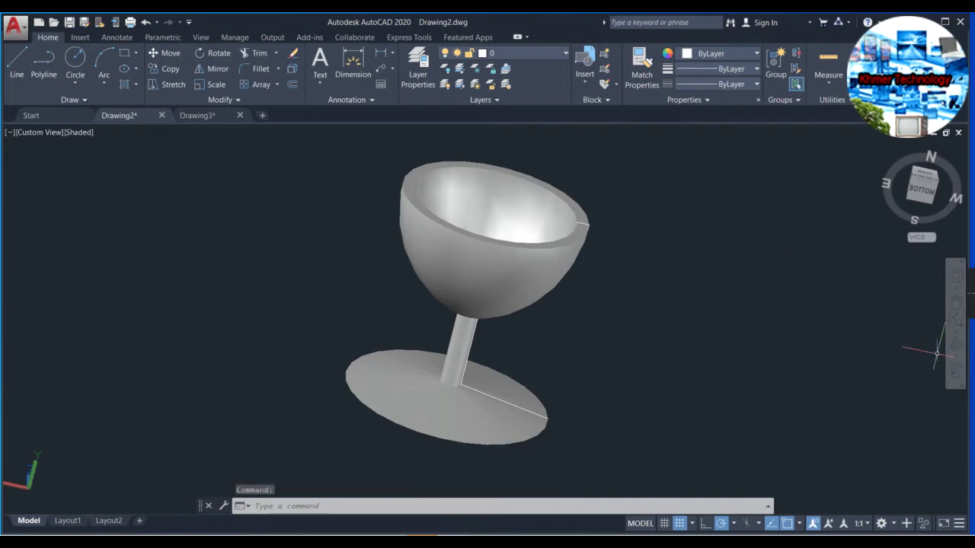
click(956, 349)
mouse_move(914, 342)
mouse_down()
mouse_move(637, 320)
mouse_move(648, 372)
mouse_move(688, 265)
mouse_up()
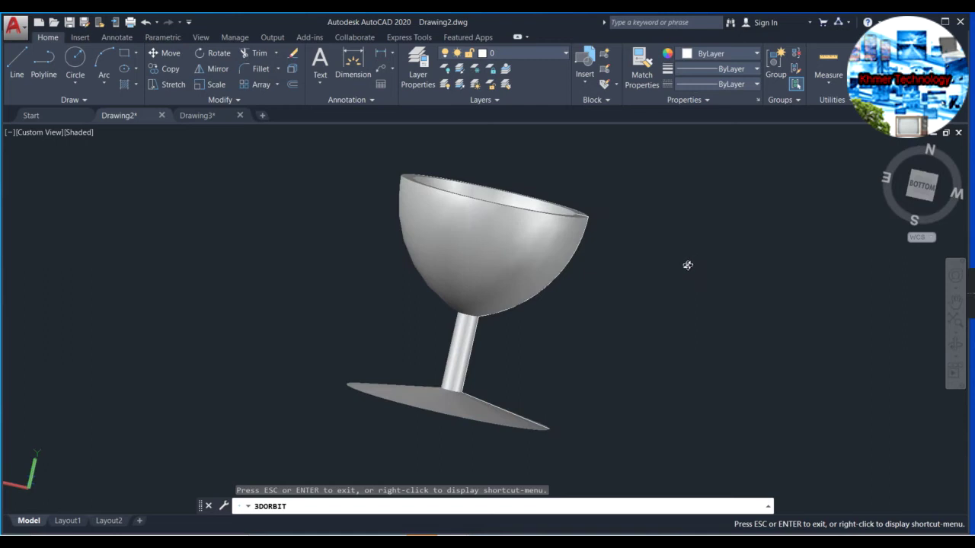
key(Escape)
key(Escape)
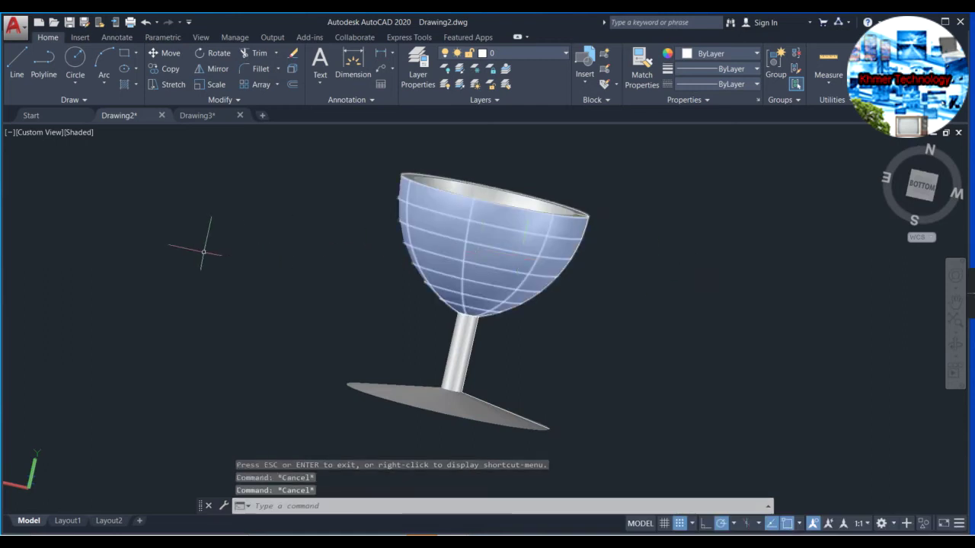
click(66, 118)
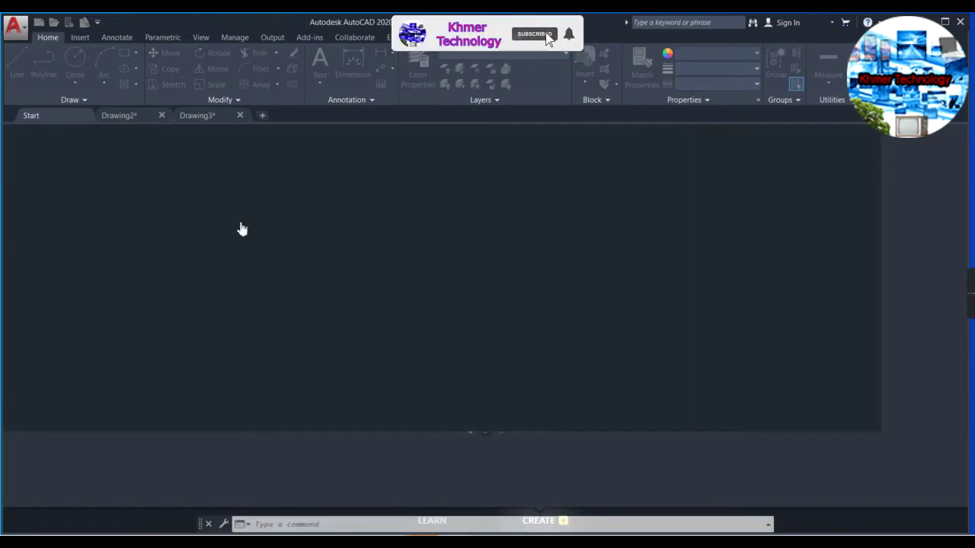
- In a new drawing, draw a horizontal base line with a tall vertical rising from its right end
click(240, 229)
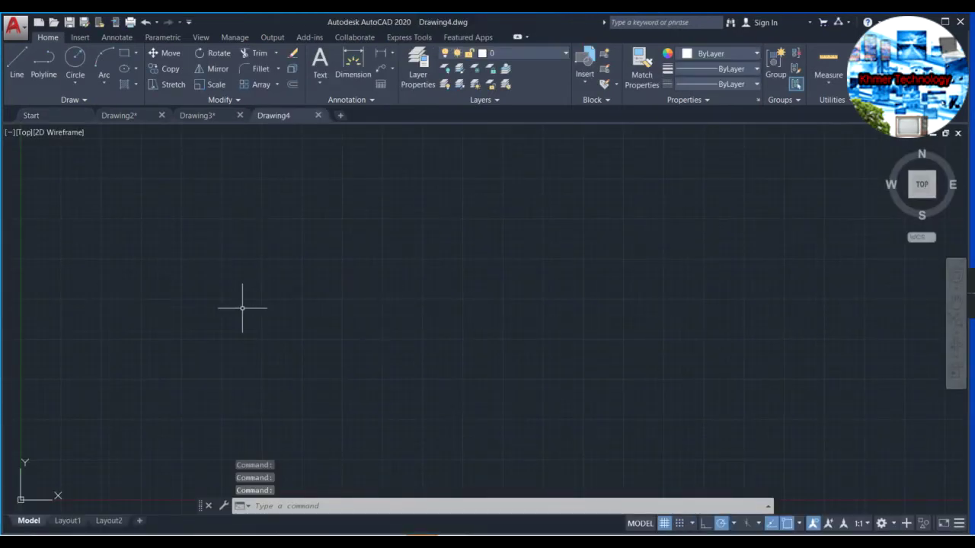
click(16, 60)
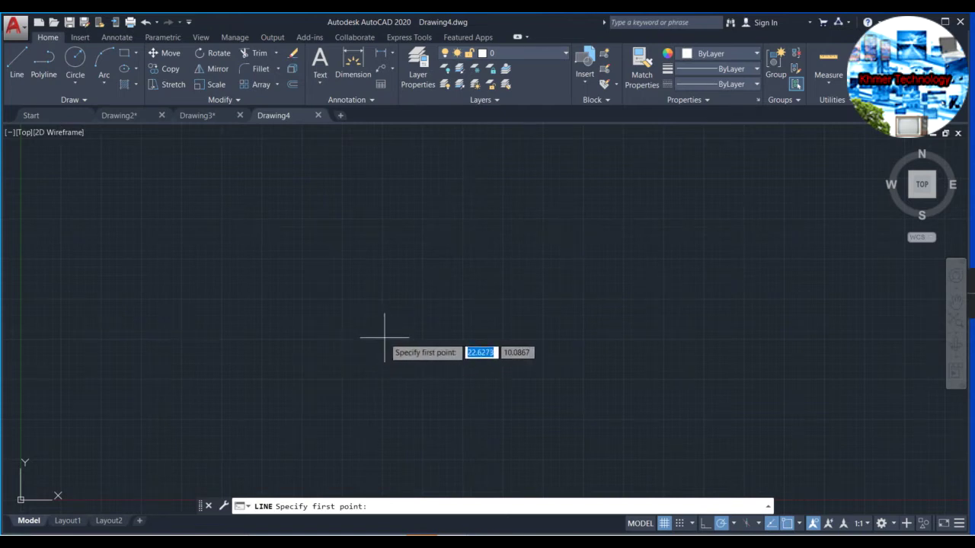
click(383, 338)
click(511, 339)
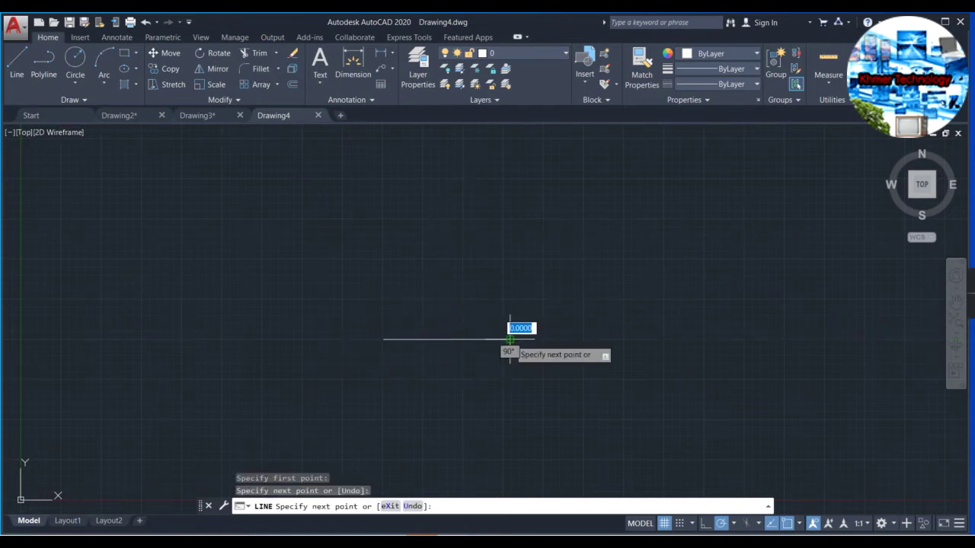
click(510, 178)
key(Escape)
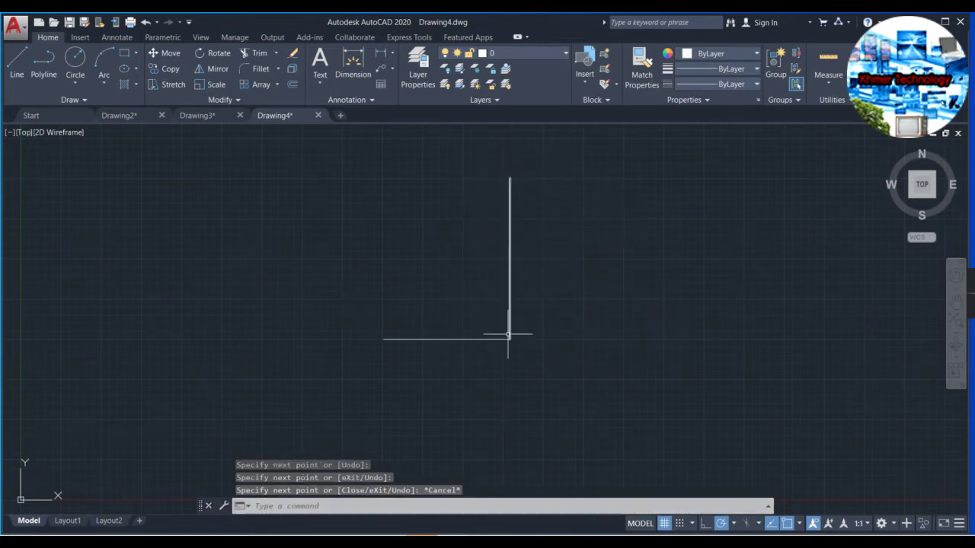
- Draw a second tall vertical line parallel to the first, slightly to its left
click(24, 63)
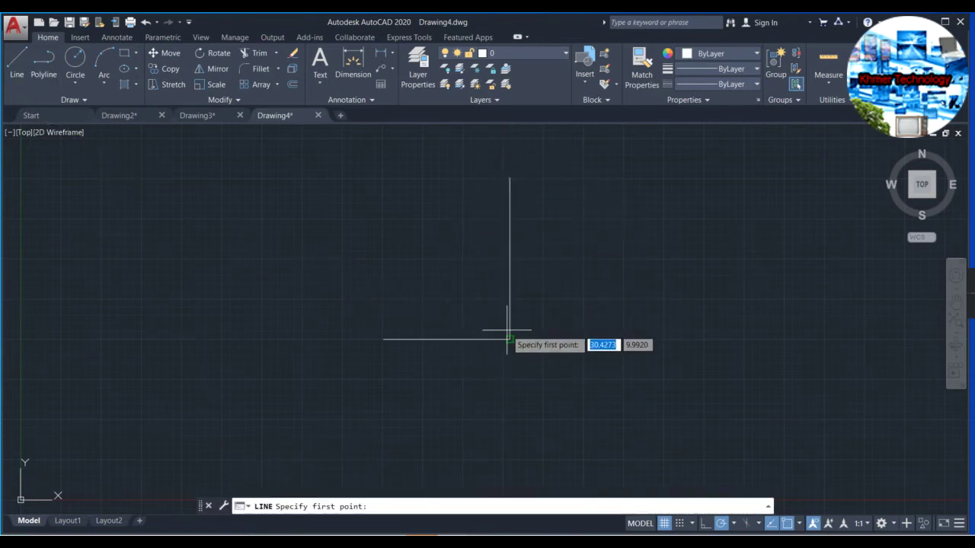
click(510, 339)
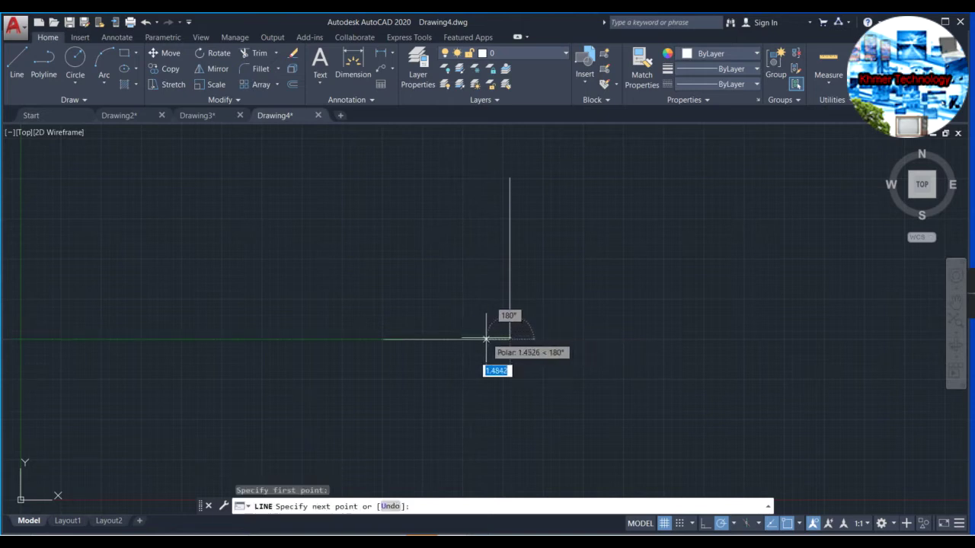
click(483, 339)
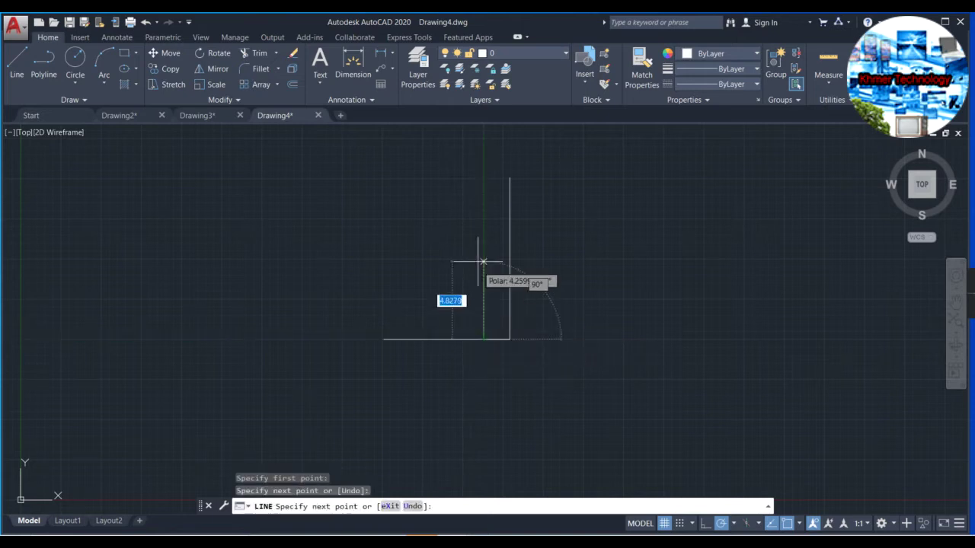
click(482, 179)
key(Escape)
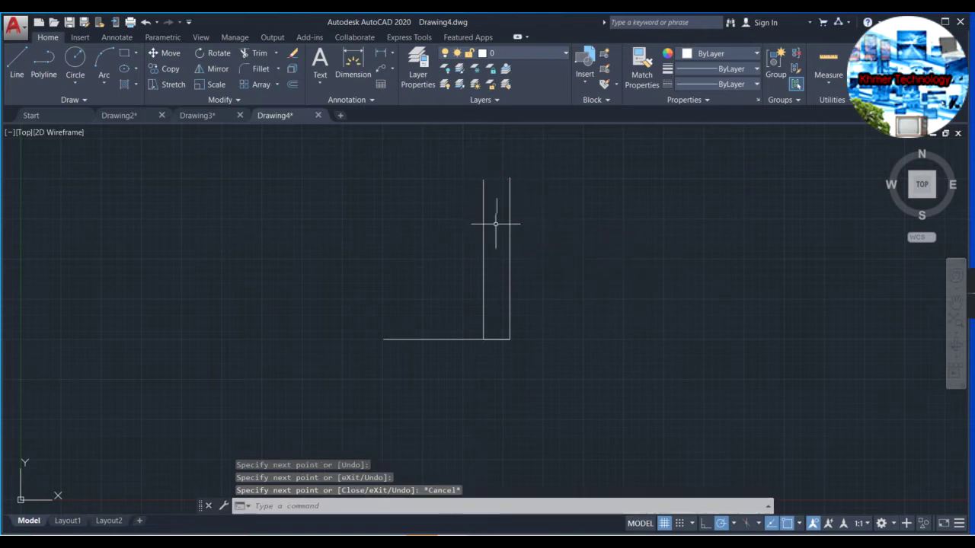
- Draw a short vertical above the lower-right corner and a horizontal line running left from it
click(17, 63)
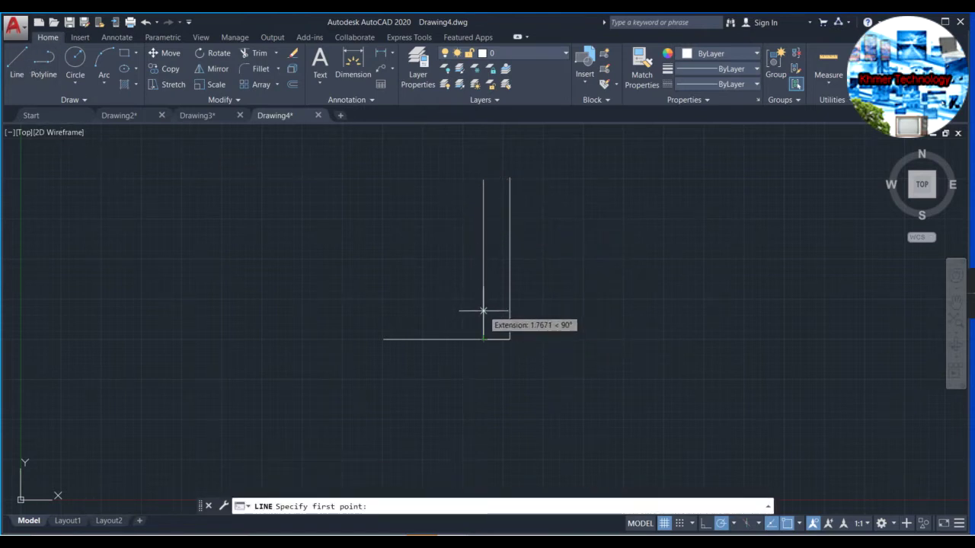
click(510, 339)
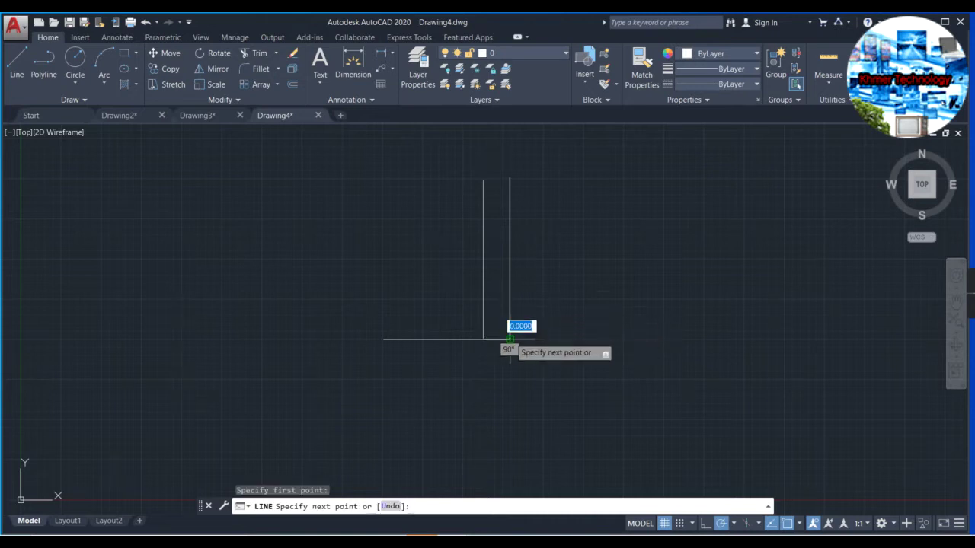
click(510, 310)
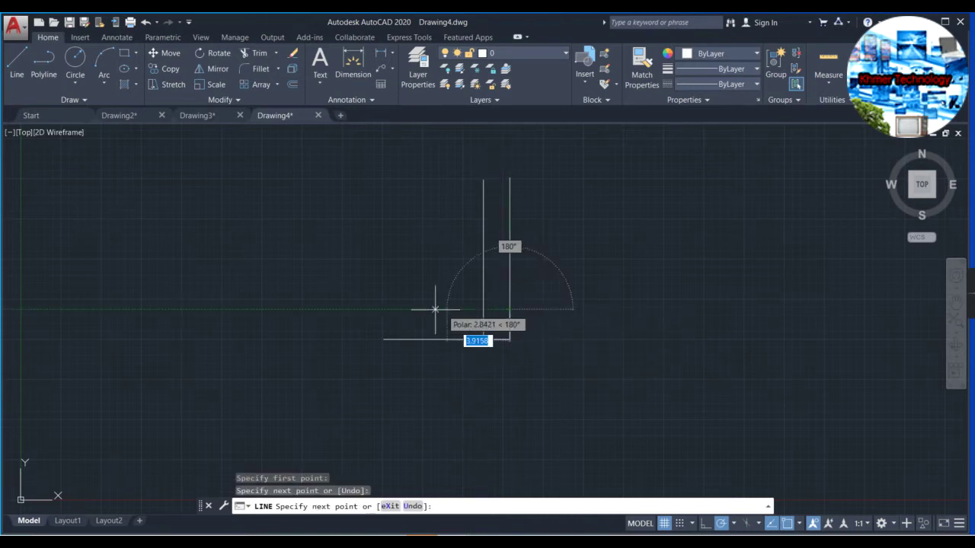
click(326, 309)
key(Escape)
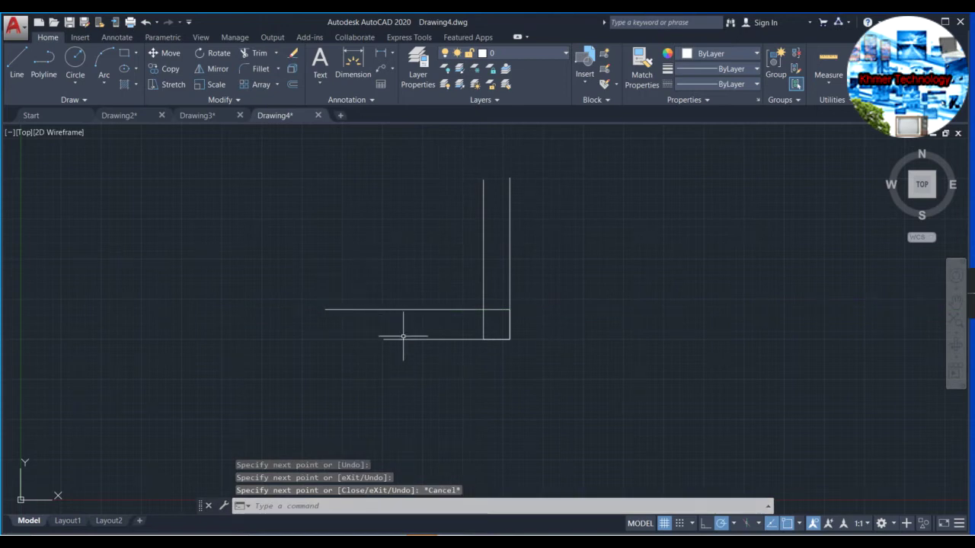
- Stretch the bottom line further left and draw a sloped line from its left end
click(389, 339)
click(383, 339)
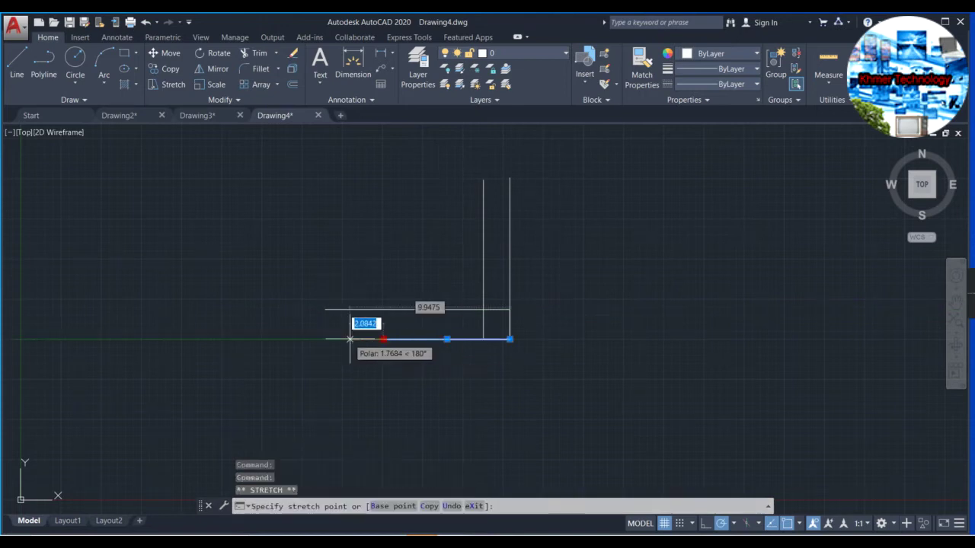
click(328, 339)
scroll(523, 319, down, 2)
middle_drag(550, 295, 538, 342)
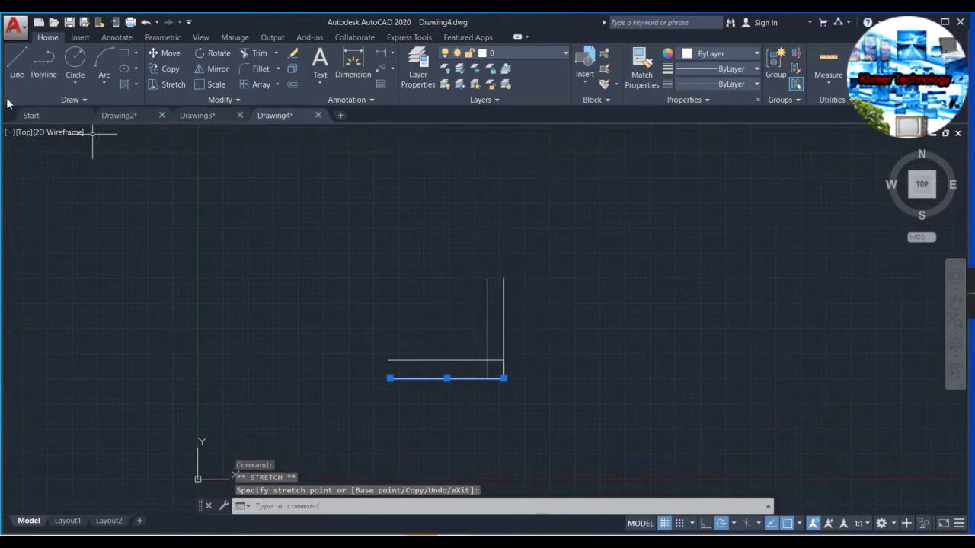
click(23, 67)
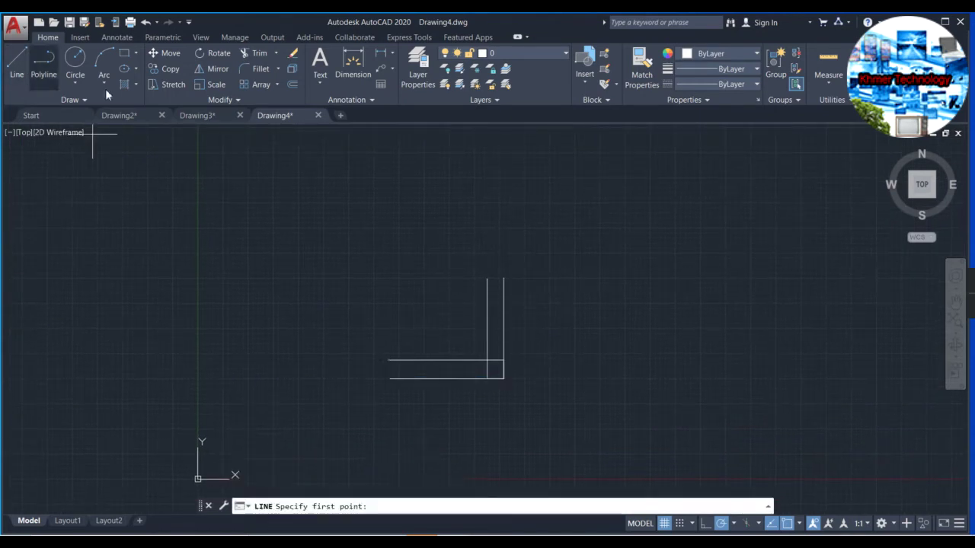
click(389, 379)
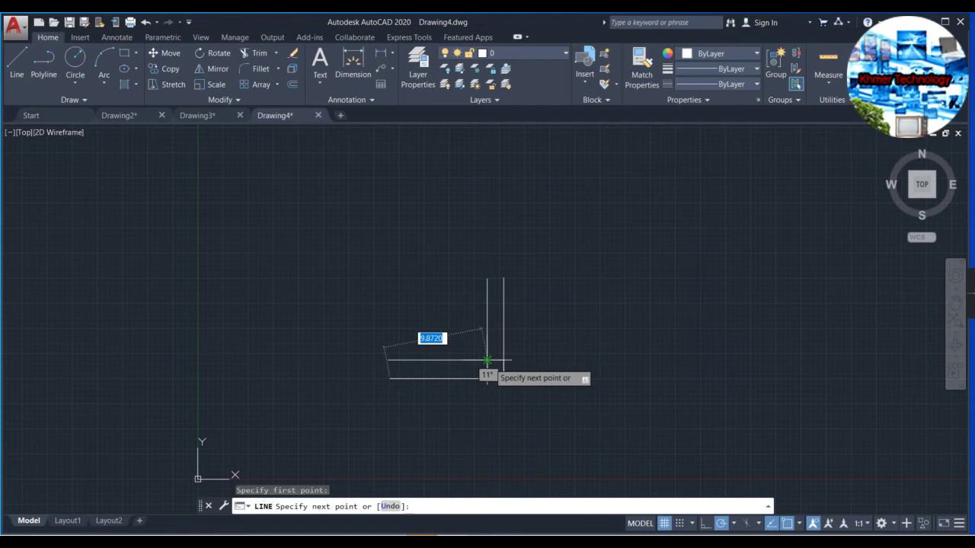
key(Escape)
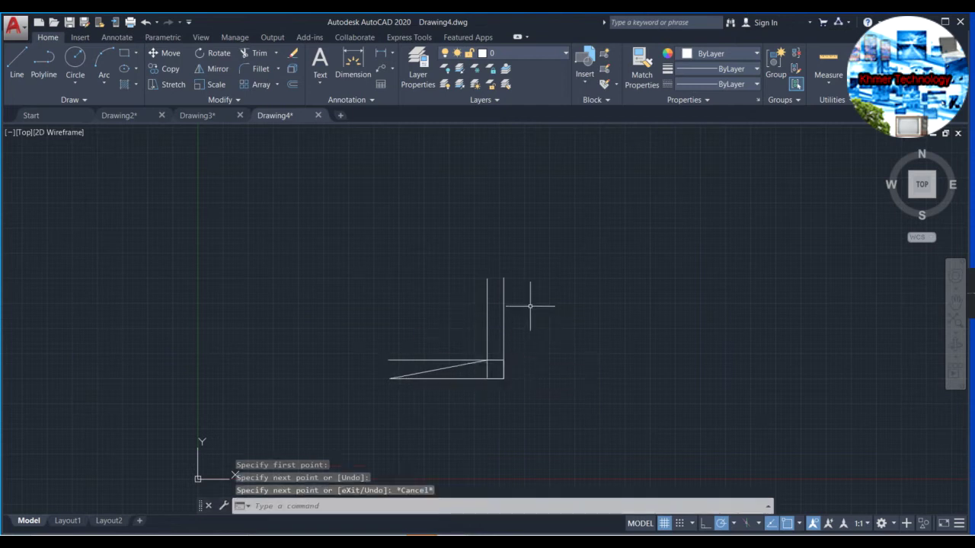
- Extend the base line to the right and draw a tall vertical line up from its end
click(19, 63)
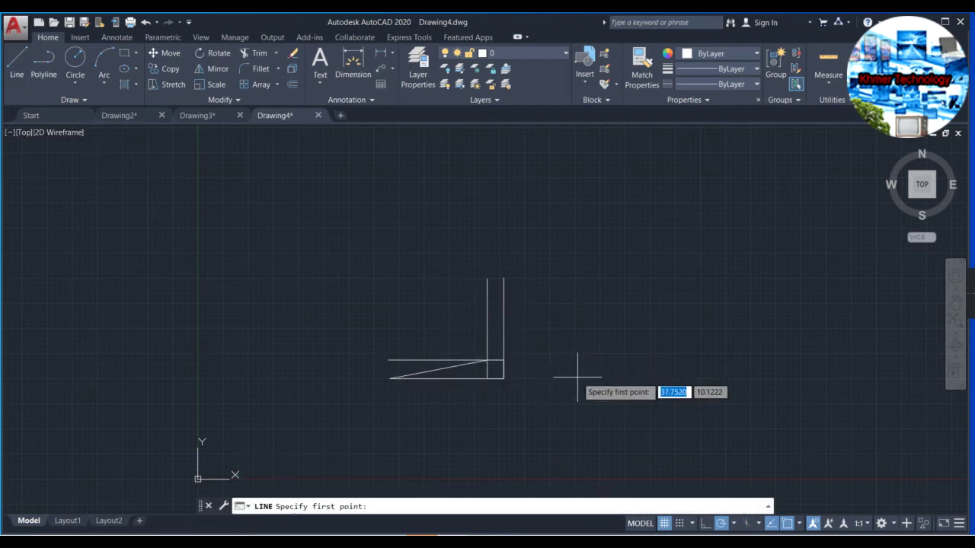
click(502, 378)
click(578, 379)
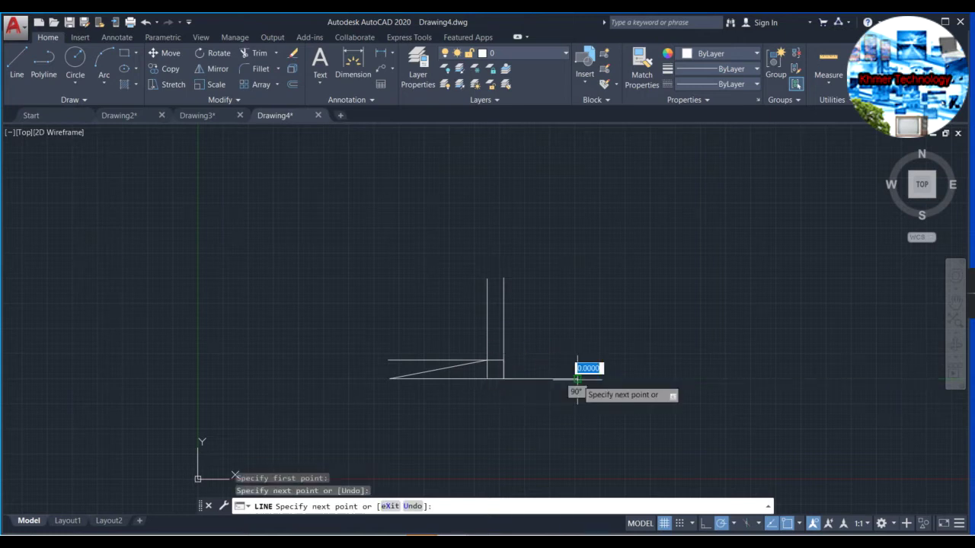
click(577, 180)
key(Escape)
scroll(600, 232, down, 4)
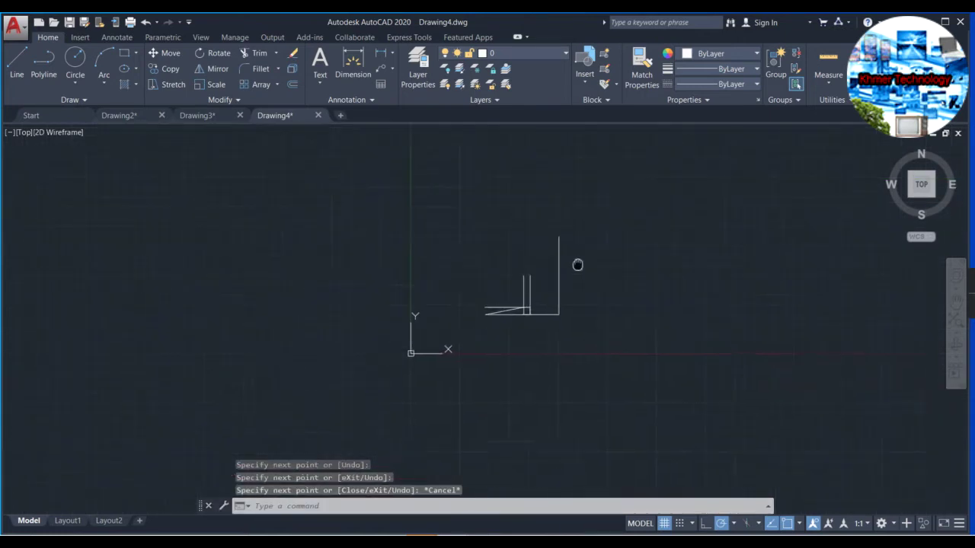
scroll(516, 332, up, 4)
scroll(516, 332, down, 2)
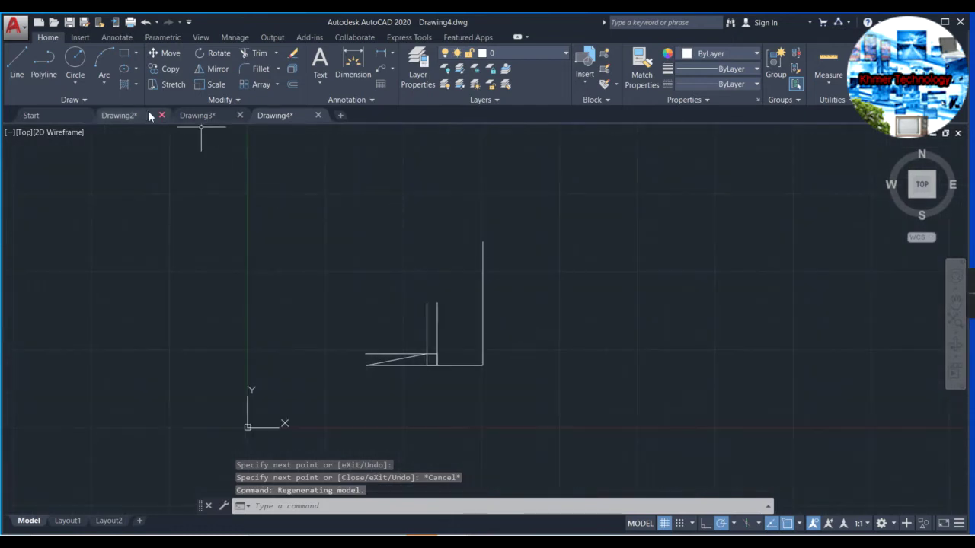
click(80, 82)
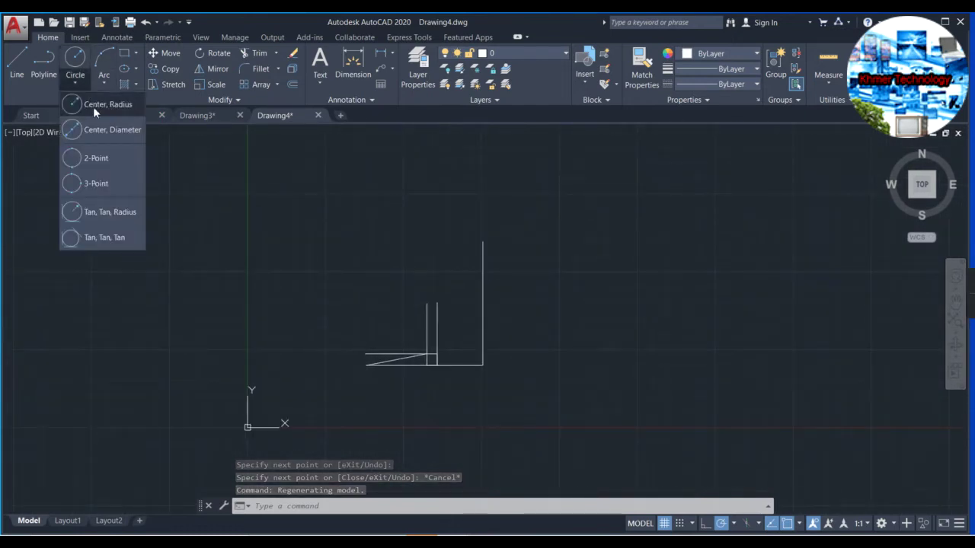
- Draw a circle centred on the vertical line's top endpoint, then a larger concentric outer circle
click(93, 105)
click(483, 242)
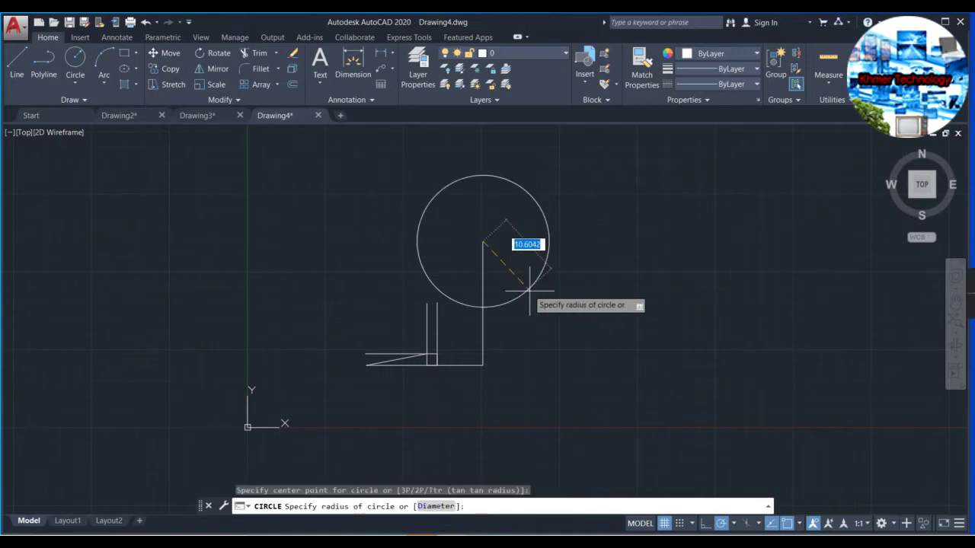
click(576, 244)
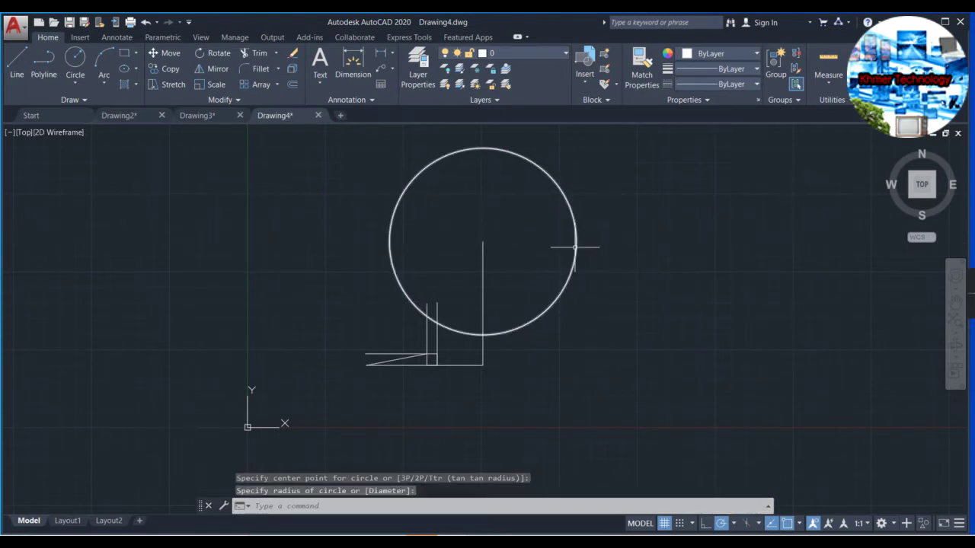
click(76, 64)
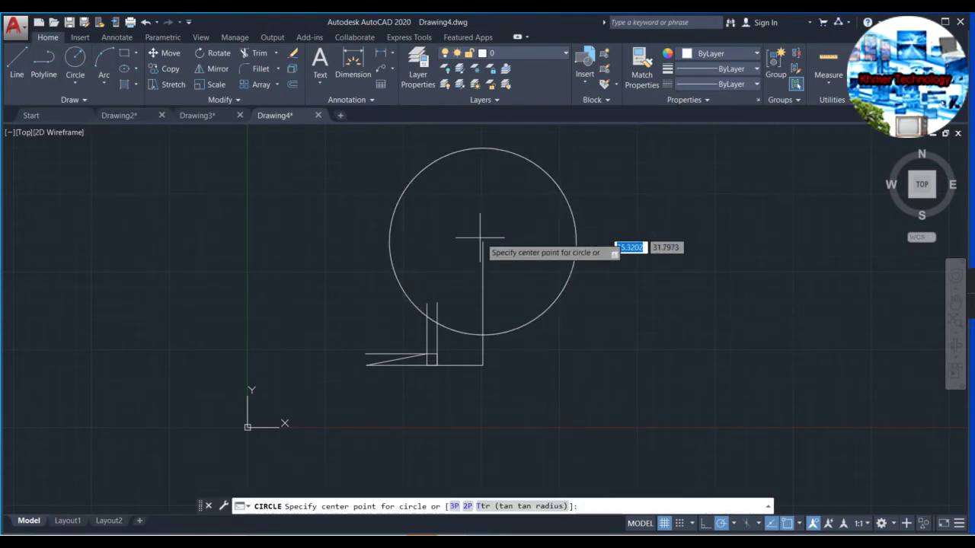
click(482, 243)
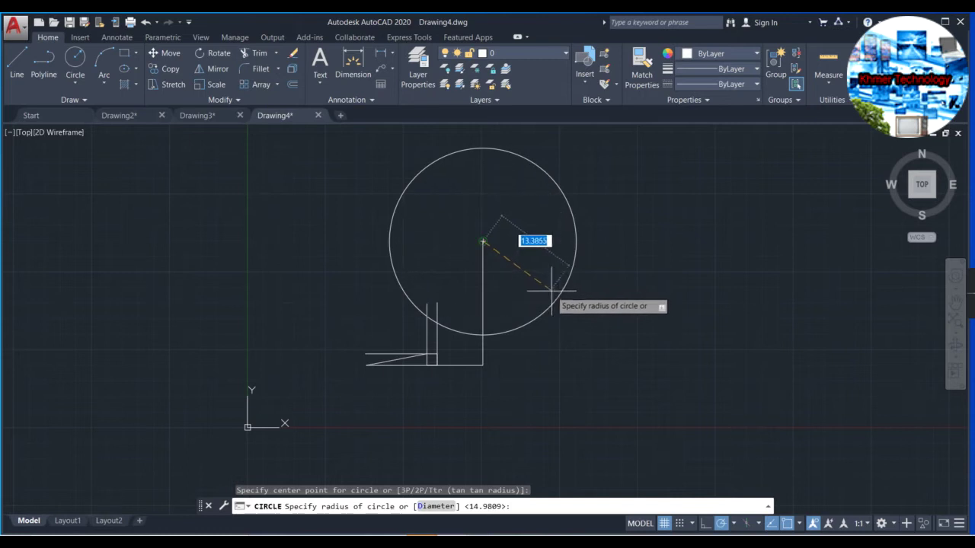
click(555, 289)
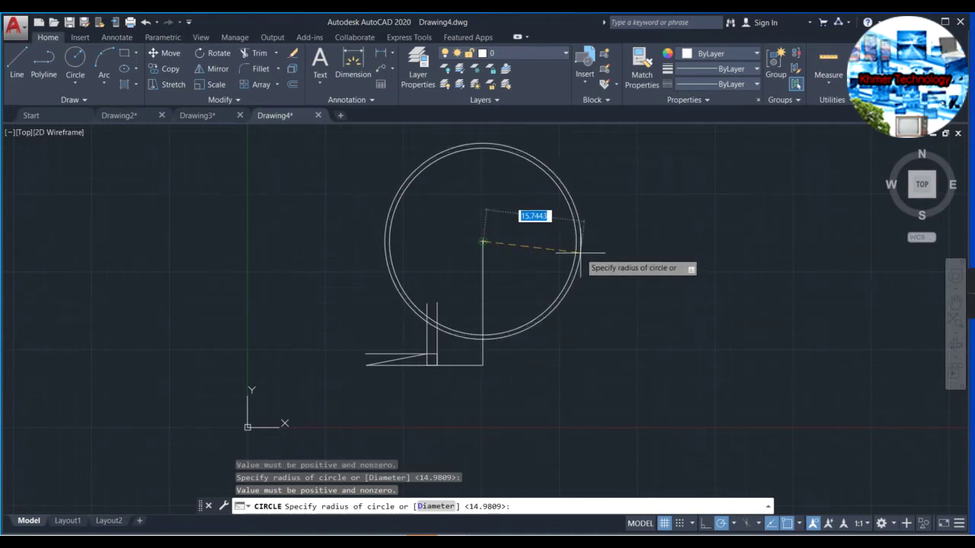
click(587, 252)
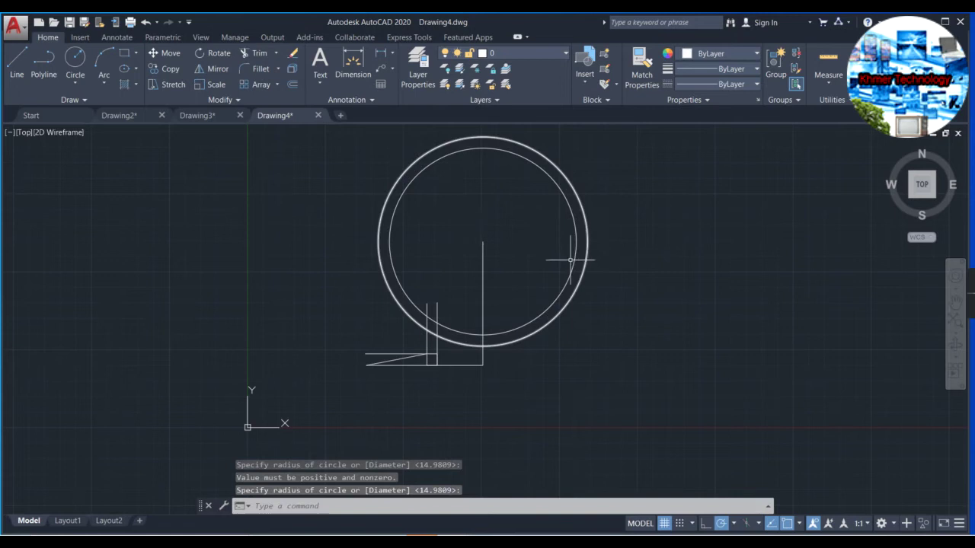
scroll(483, 303, up, 2)
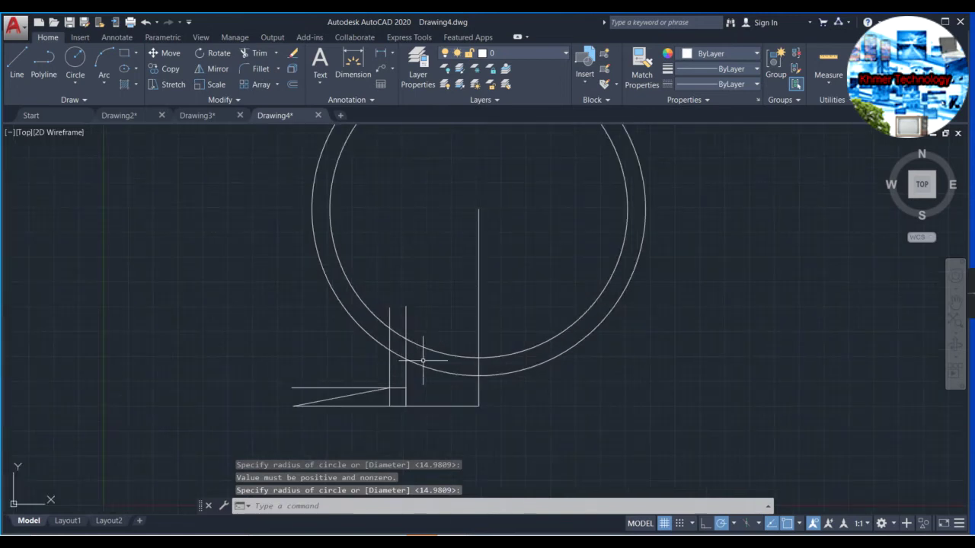
scroll(438, 387, down, 2)
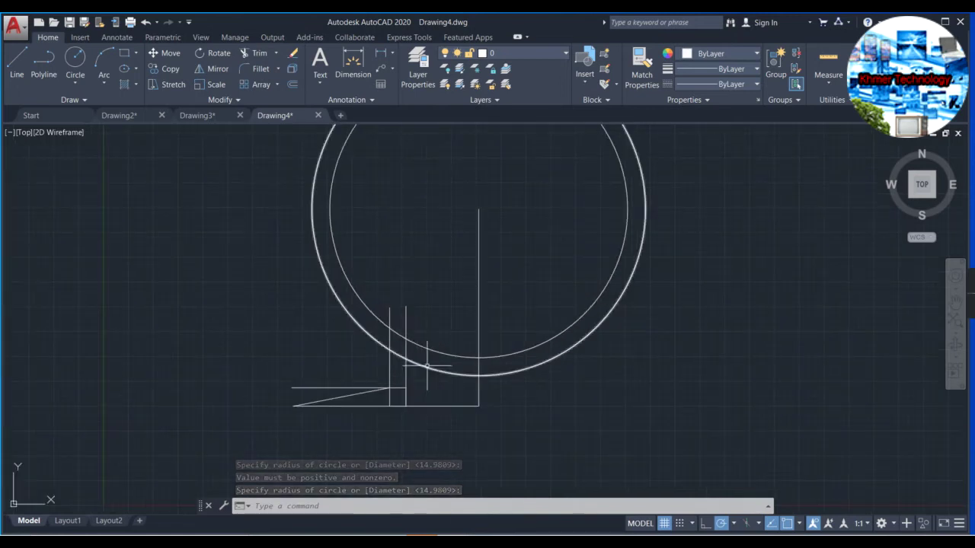
- Delete the leftover vertical line and the unwanted horizontal line
click(458, 330)
key(Delete)
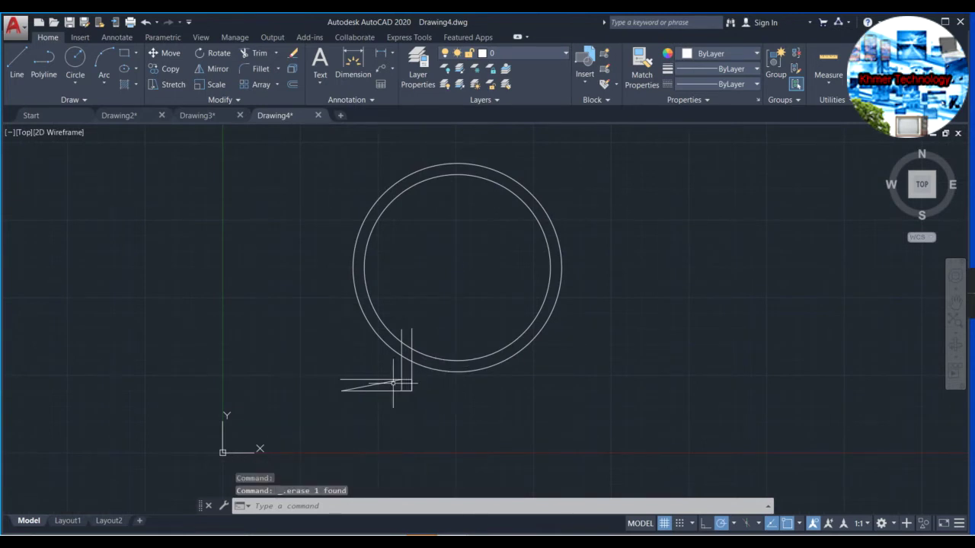
scroll(393, 383, up, 2)
click(342, 377)
key(Delete)
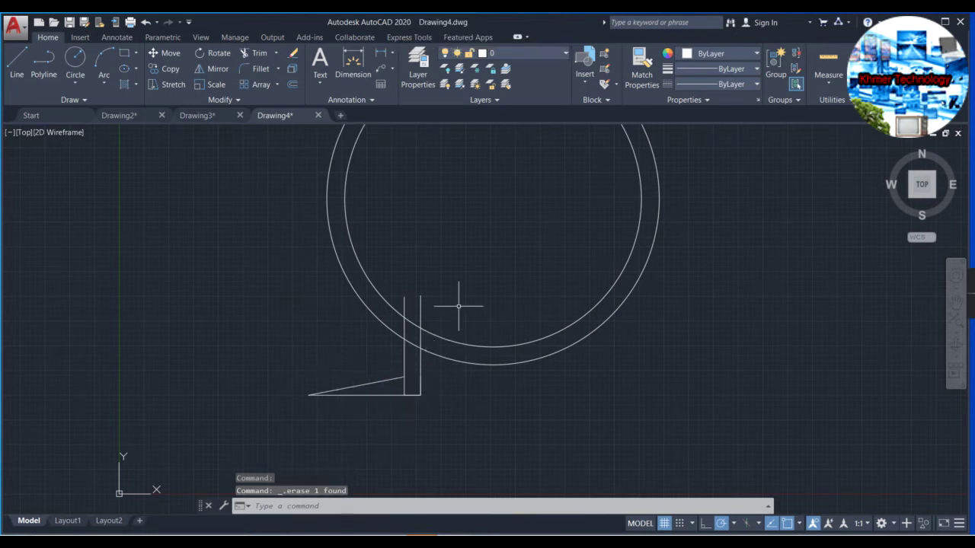
scroll(458, 306, down, 2)
- Window-select all the circles and lines and start a trim, then cancel it
key(Escape)
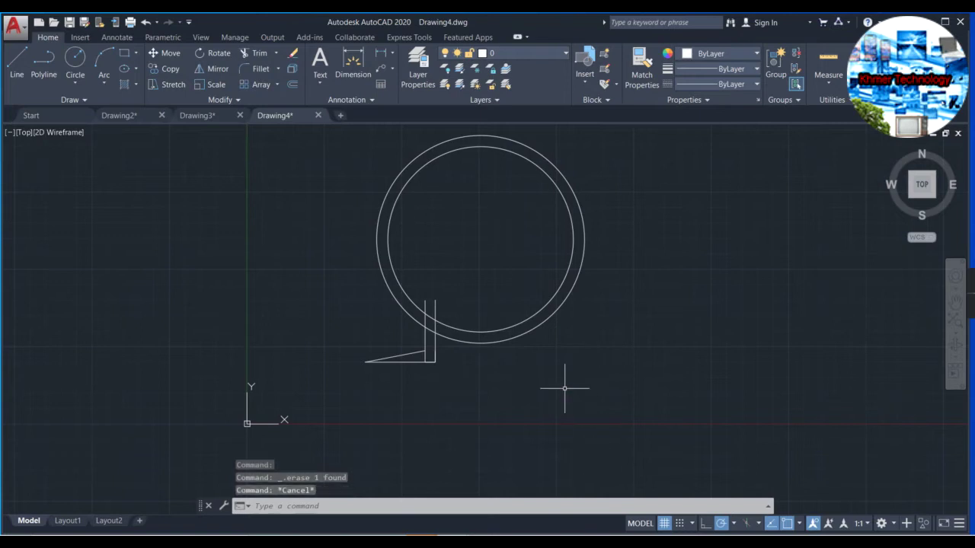
scroll(564, 389, down, 2)
click(593, 412)
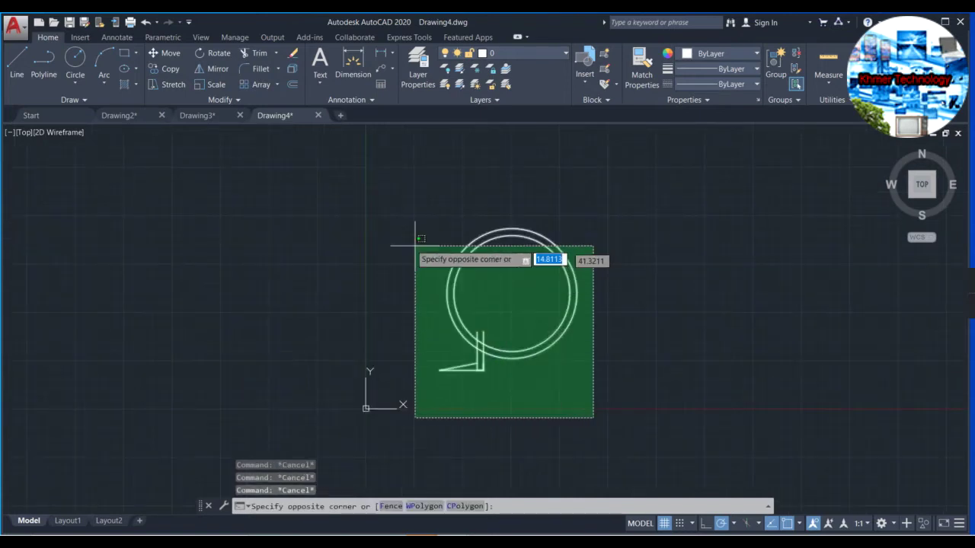
click(356, 184)
scroll(541, 355, up, 2)
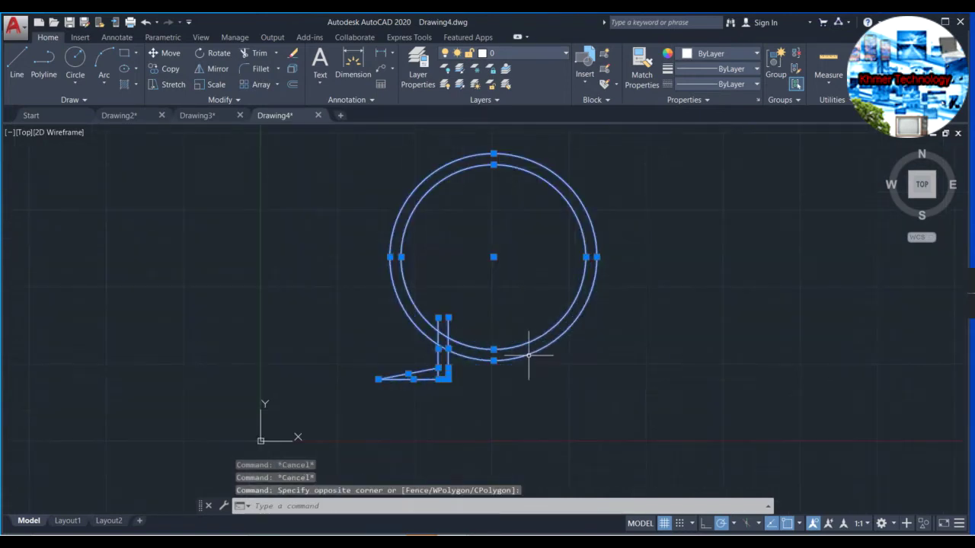
text(r)
key(Return)
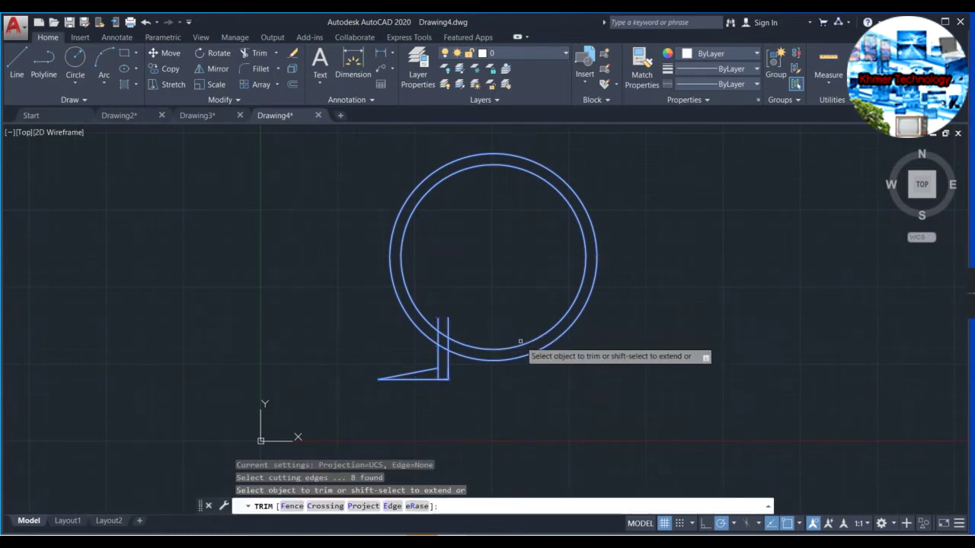
key(Escape)
key(Escape)
key(Escape)
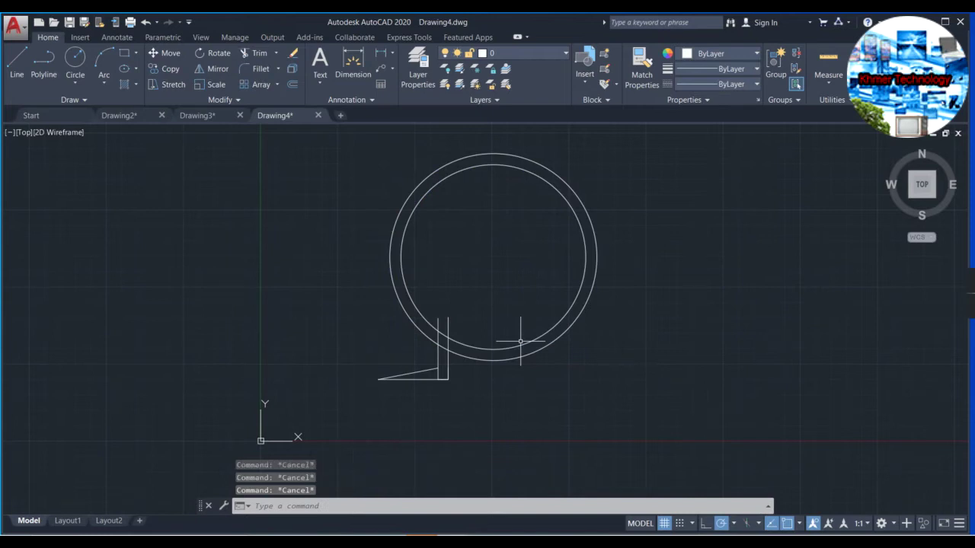
- Draw a horizontal line through the shared centre from the outer circle's left edge to its right edge
click(17, 65)
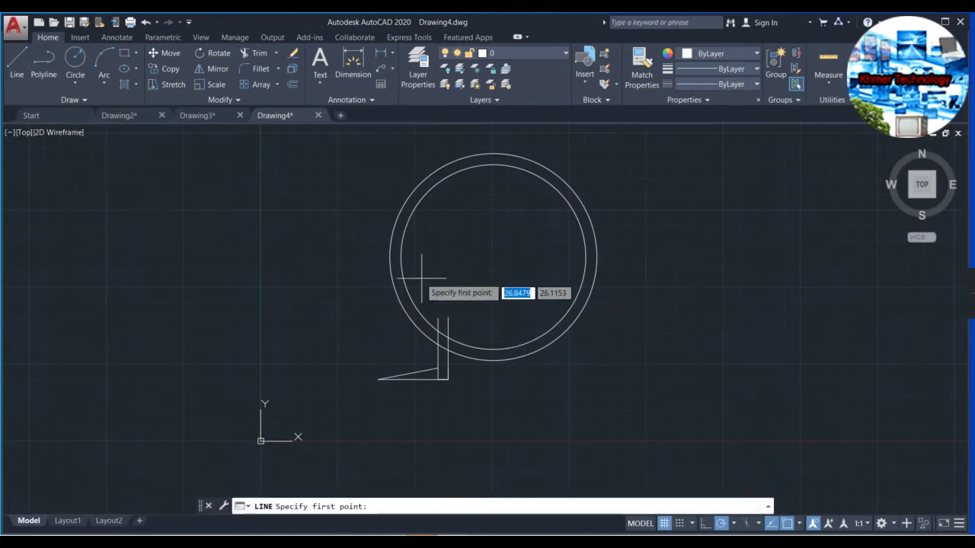
click(494, 258)
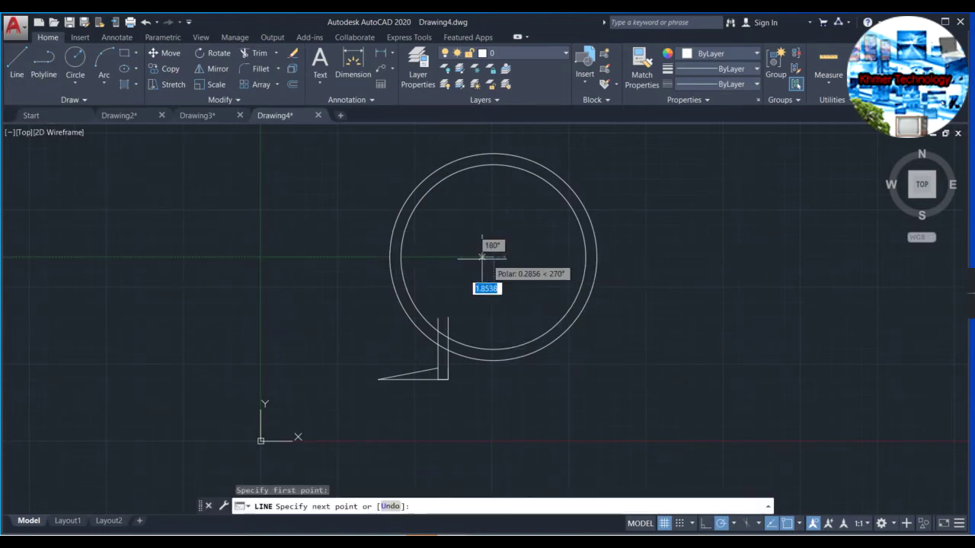
click(389, 256)
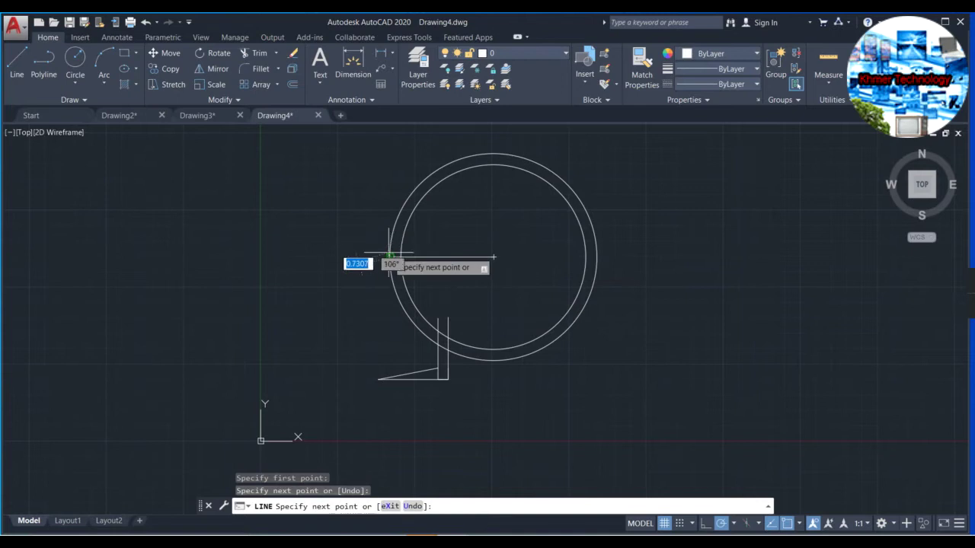
click(596, 257)
key(Escape)
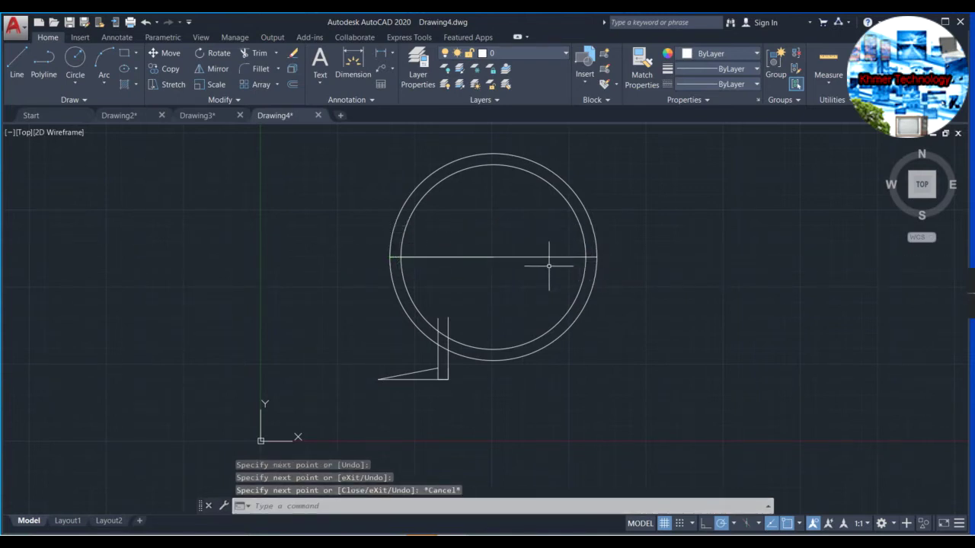
scroll(548, 266, up, 2)
- Use all geometry as trim edges and cut away the upper halves of both circles
scroll(522, 369, down, 4)
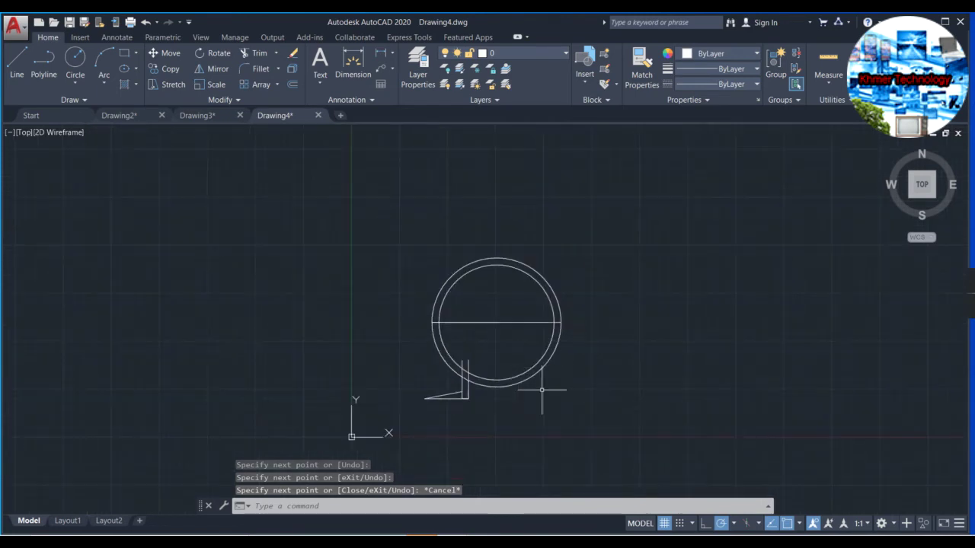
click(597, 449)
click(318, 185)
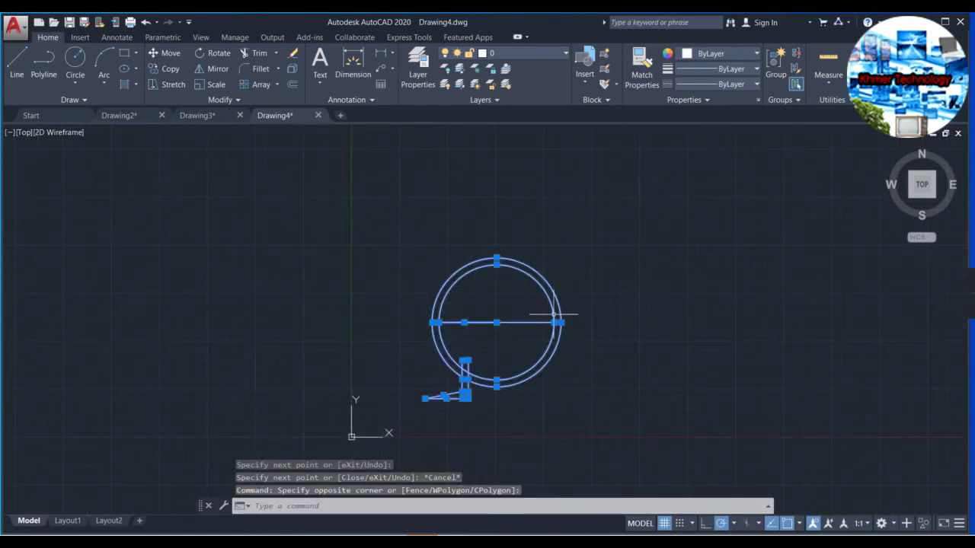
text(TRi)
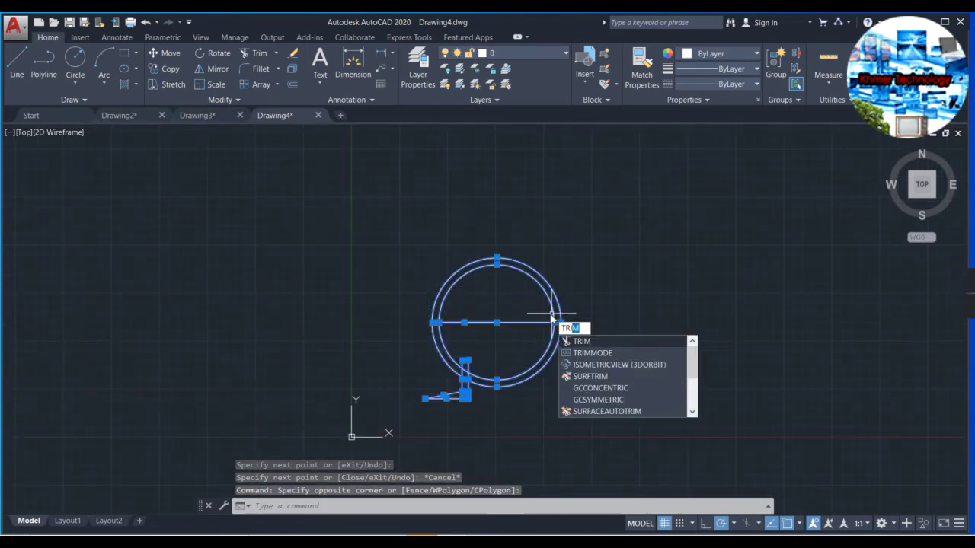
key(Return)
scroll(571, 339, up, 2)
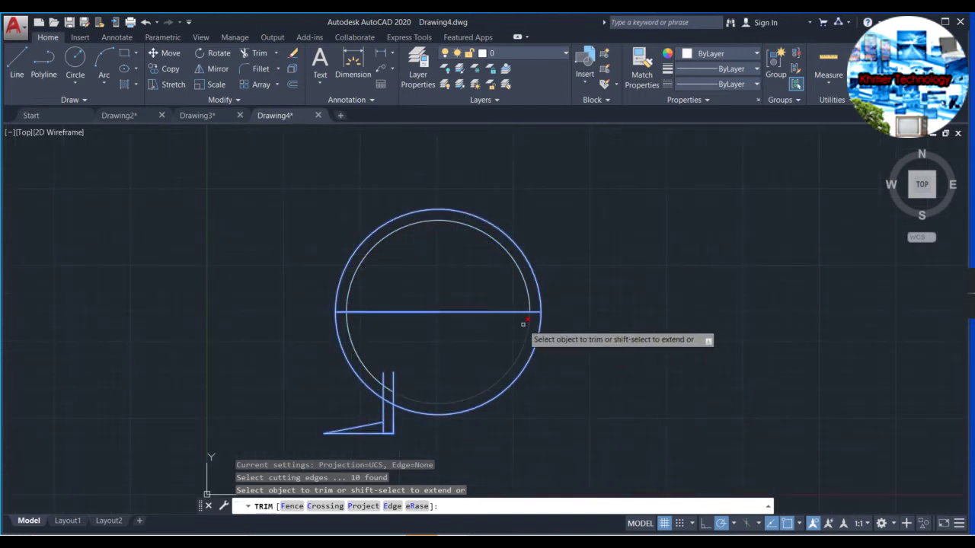
click(538, 297)
click(525, 283)
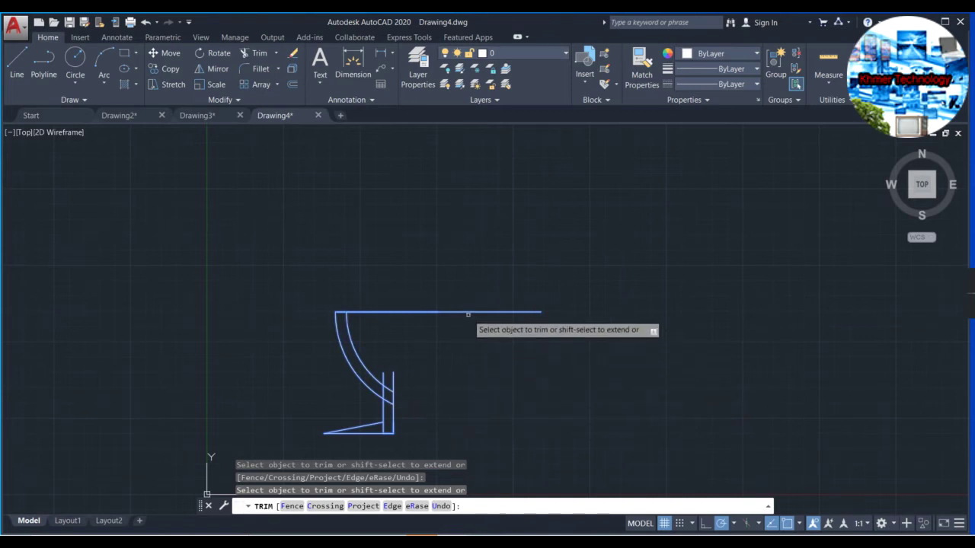
- Trim the vertical line between the arcs, the inner arc between the stem lines, and the stem stub
click(536, 311)
scroll(442, 399, up, 5)
mouse_move(442, 400)
middle_down()
mouse_move(449, 343)
mouse_move(388, 269)
middle_up()
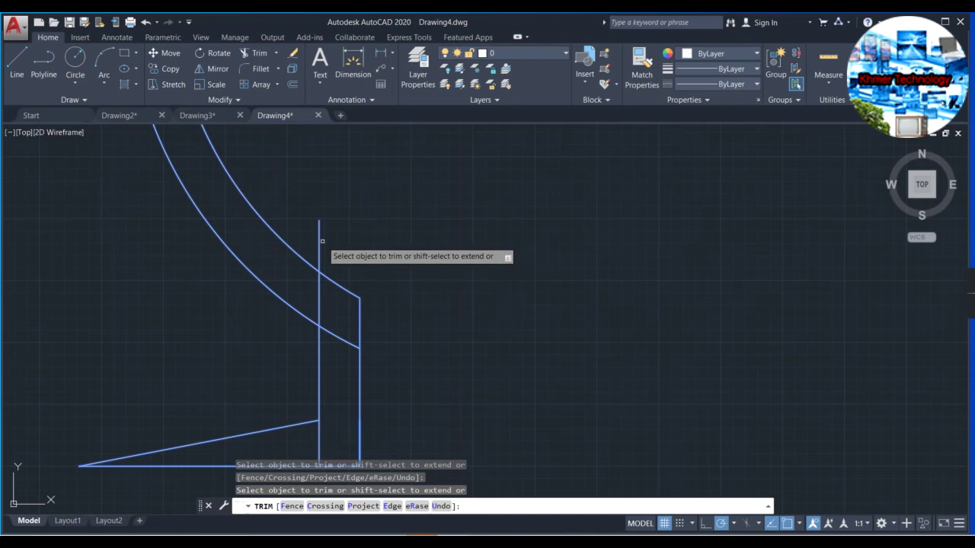
click(317, 301)
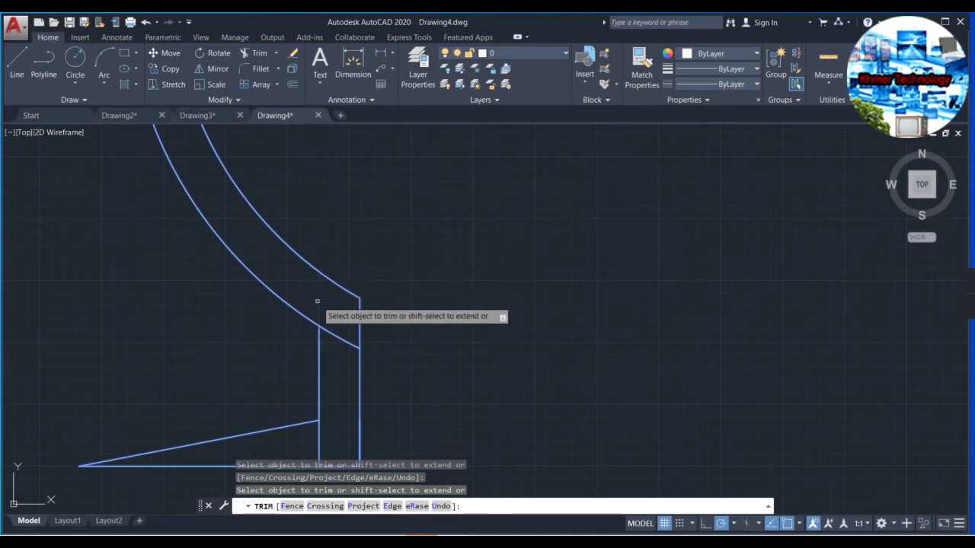
click(340, 339)
scroll(455, 374, down, 2)
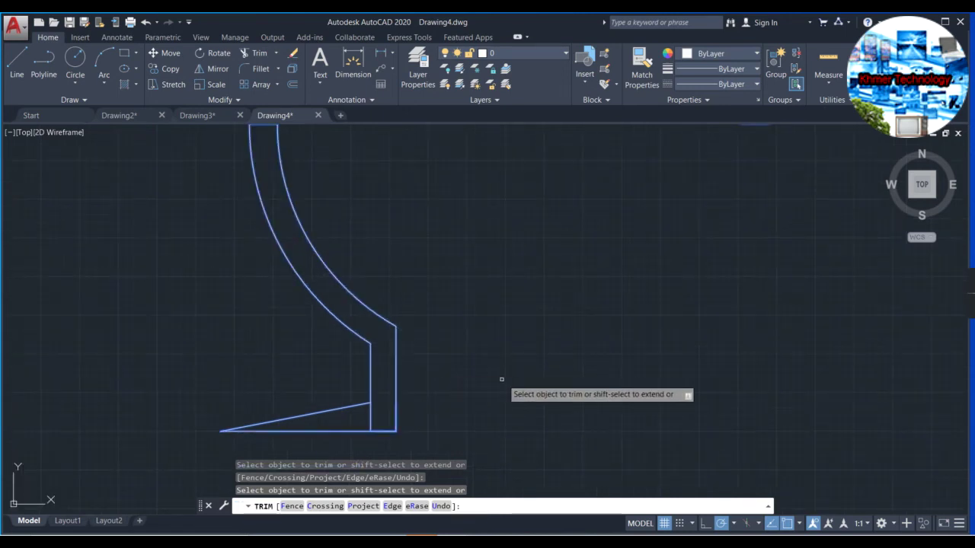
scroll(501, 378, down, 4)
middle_drag(514, 365, 505, 333)
scroll(495, 328, up, 3)
scroll(457, 346, up, 1)
click(418, 340)
scroll(469, 335, down, 4)
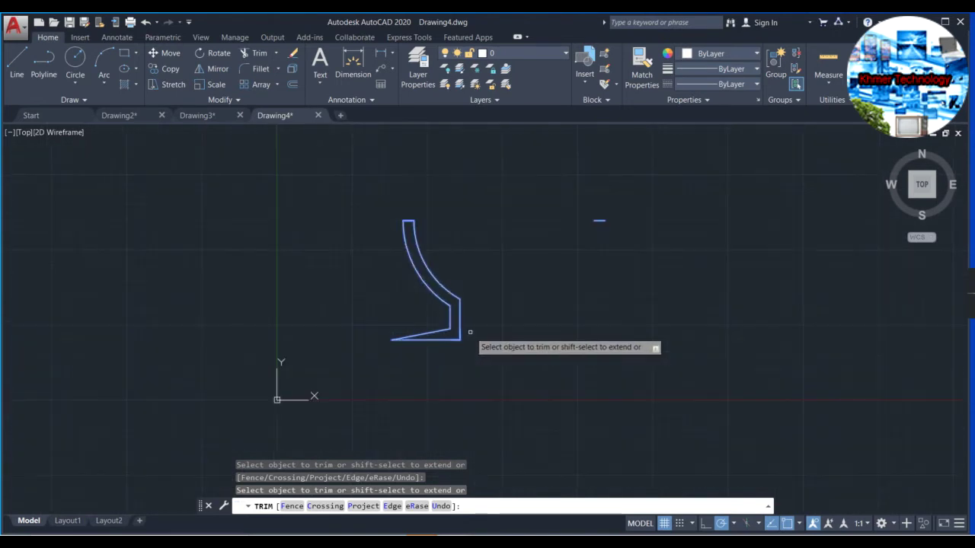
- End trimming and erase the small stray leftover object
key(Escape)
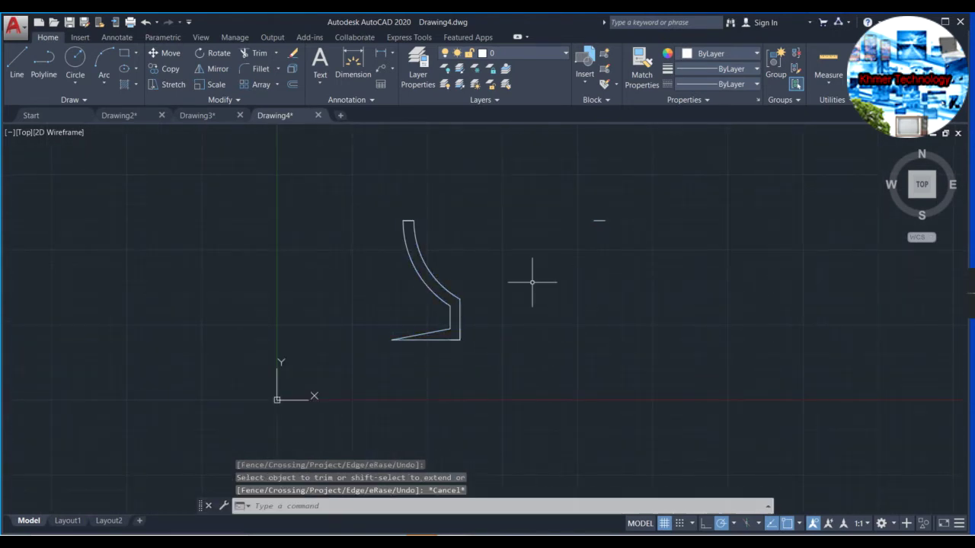
key(Escape)
key(Escape)
click(608, 223)
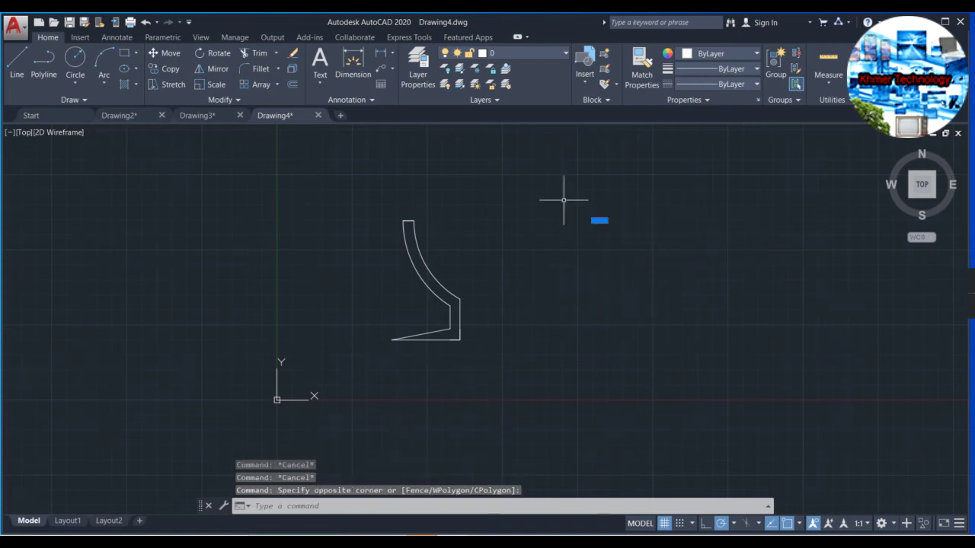
click(564, 201)
key(Delete)
- Join the ten profile pieces into two polylines and reselect the joined profile
click(511, 371)
click(350, 203)
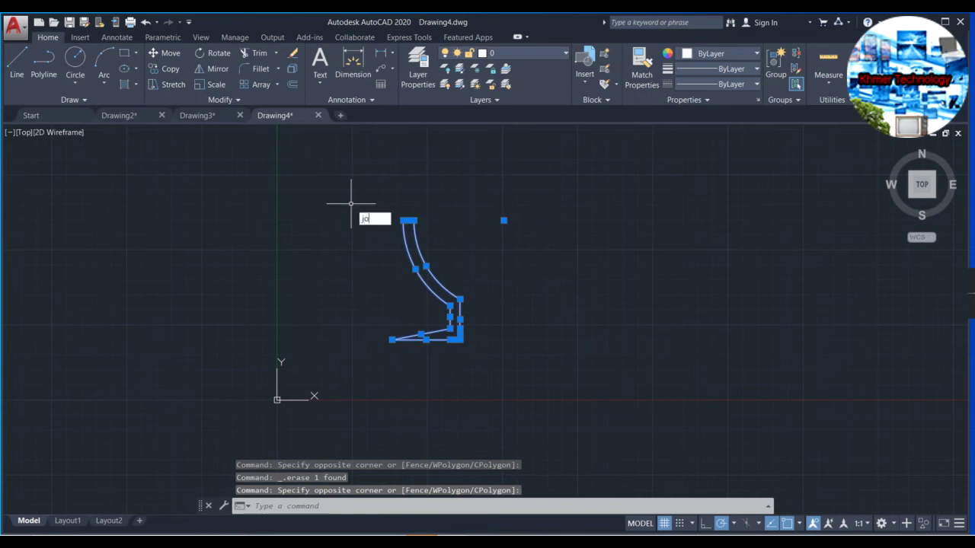
key(Return)
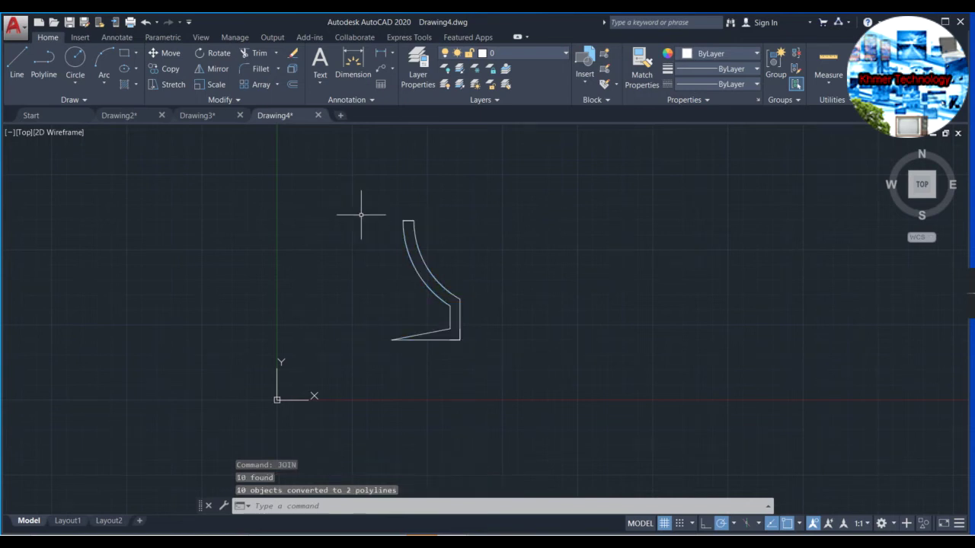
click(512, 360)
click(338, 195)
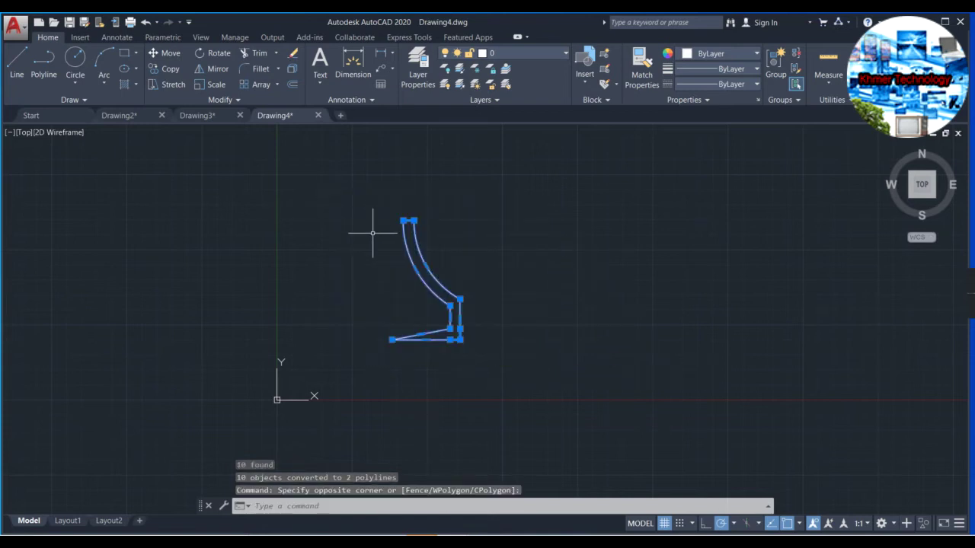
text(REs)
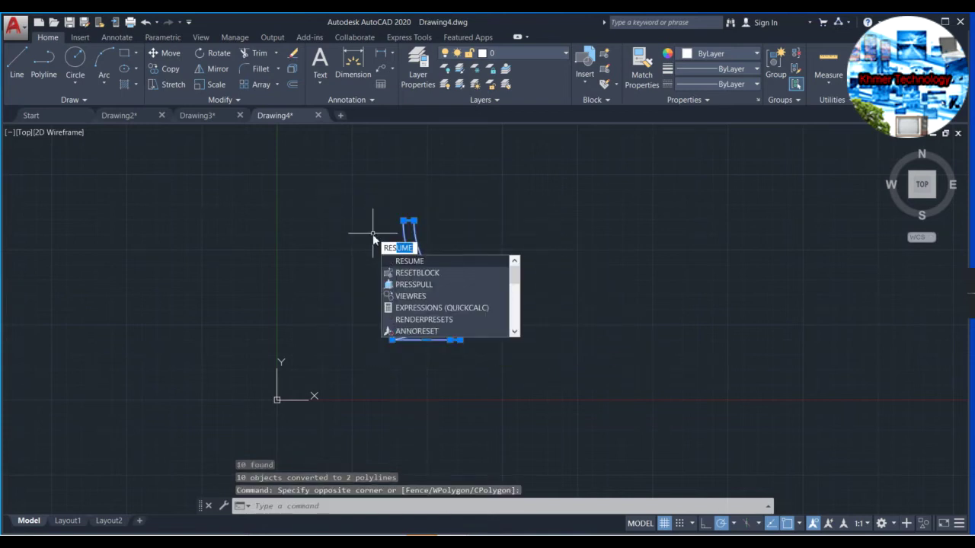
key(BackSpace)
text(l)
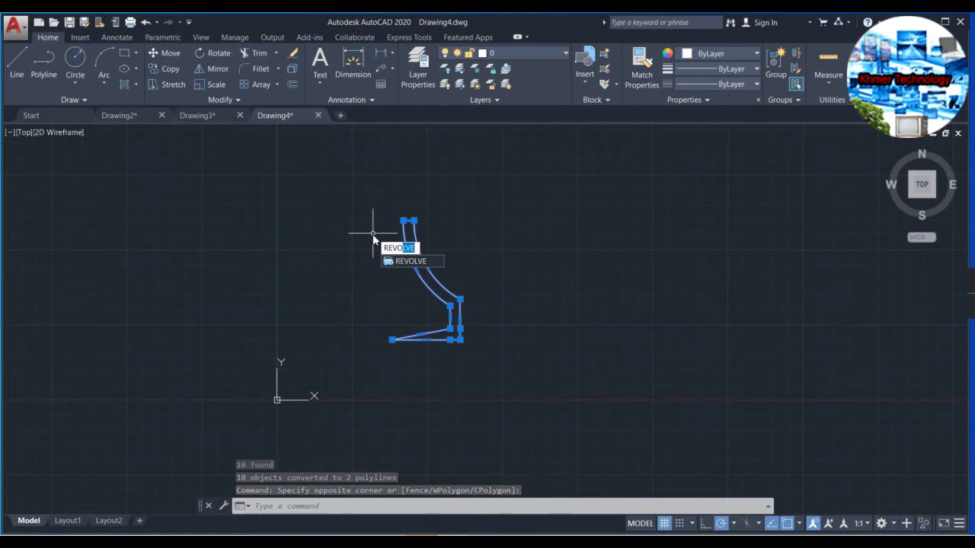
key(Return)
scroll(490, 313, up, 2)
click(432, 291)
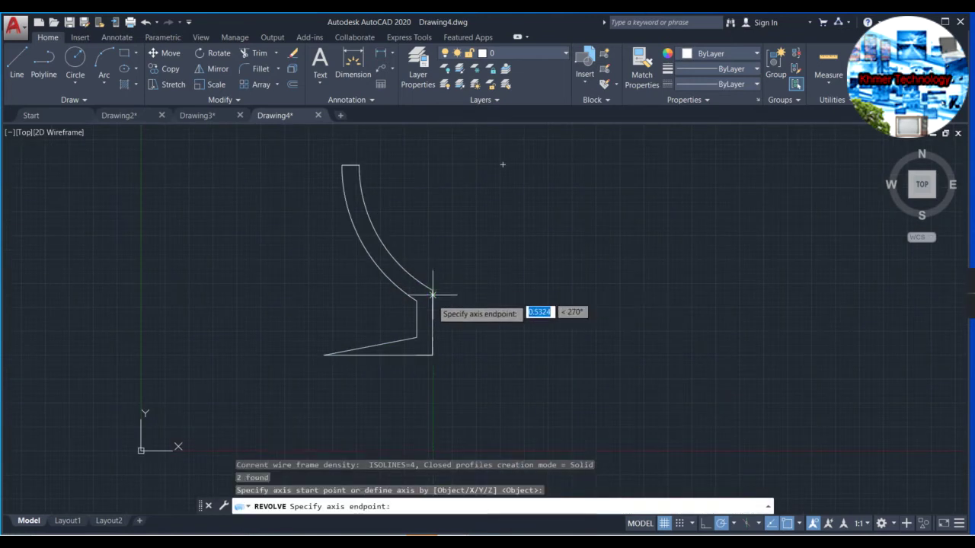
click(432, 354)
key(Return)
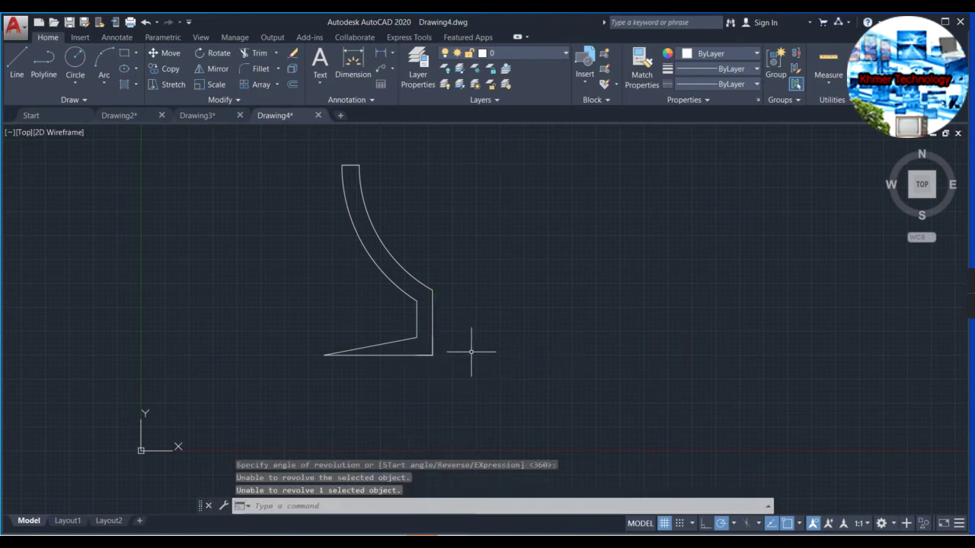
key(Escape)
key(Escape)
key(Escape)
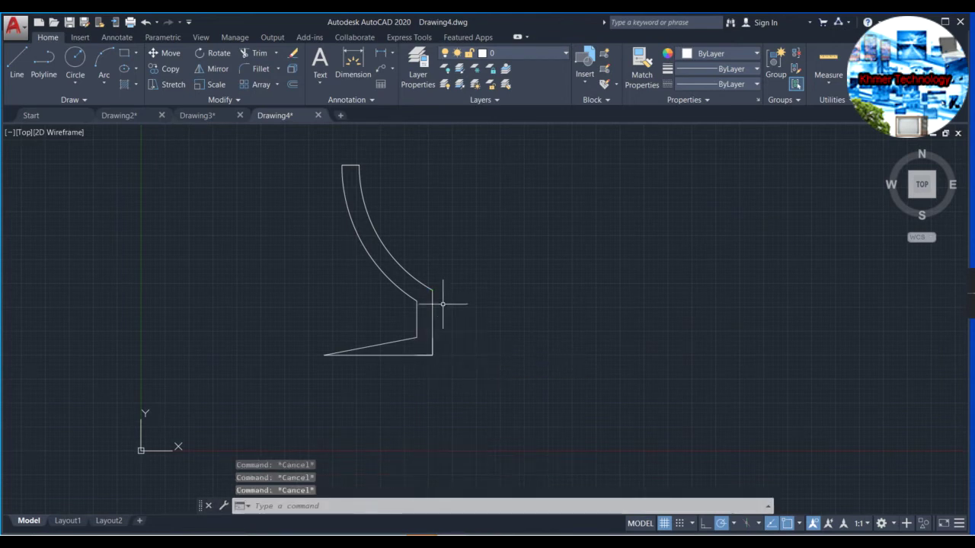
scroll(450, 337, down, 2)
click(493, 377)
click(314, 196)
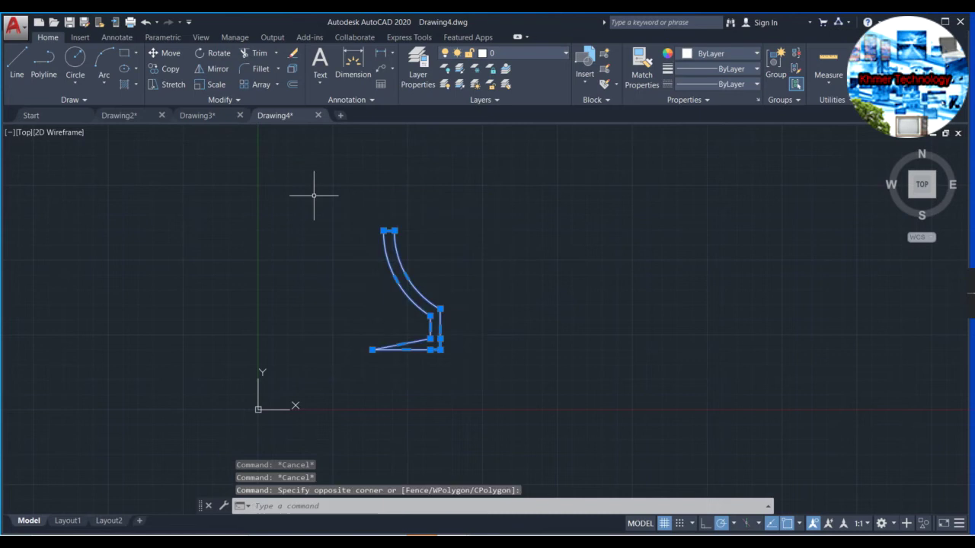
text(REv)
text(RES)
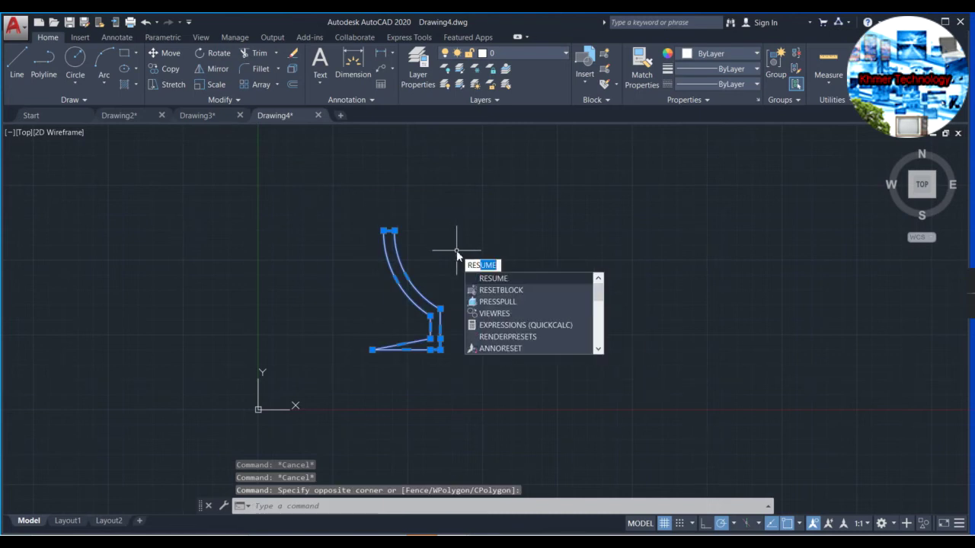
key(BackSpace)
text(vo)
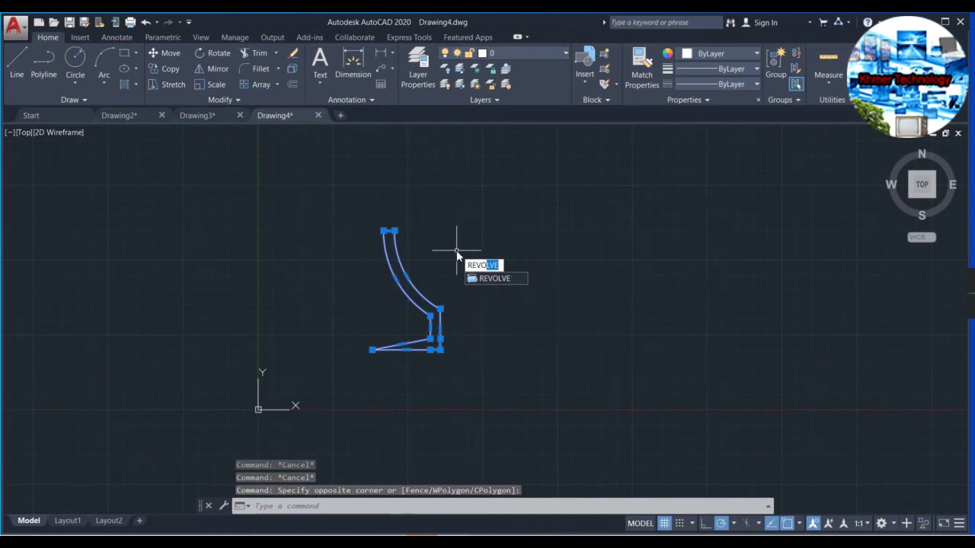
key(Return)
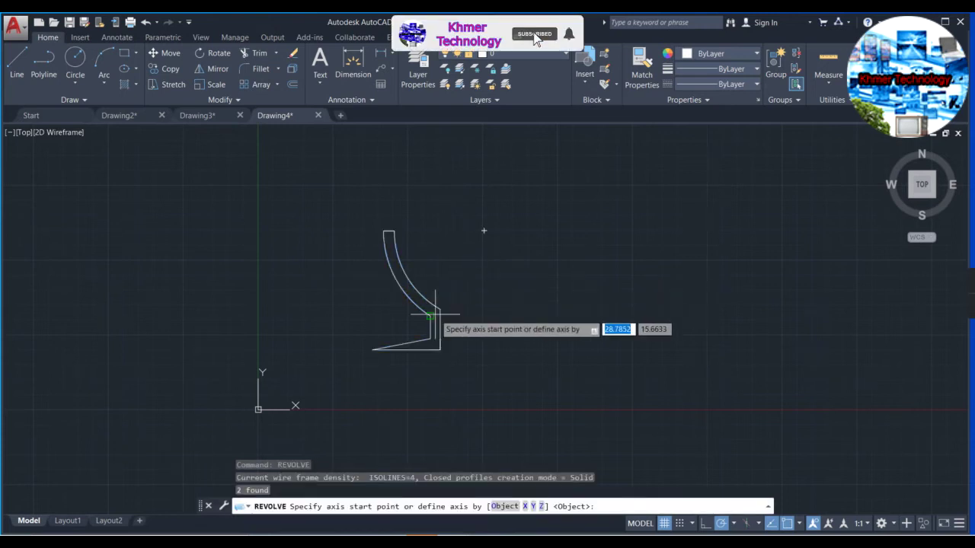
click(440, 309)
click(441, 341)
key(Return)
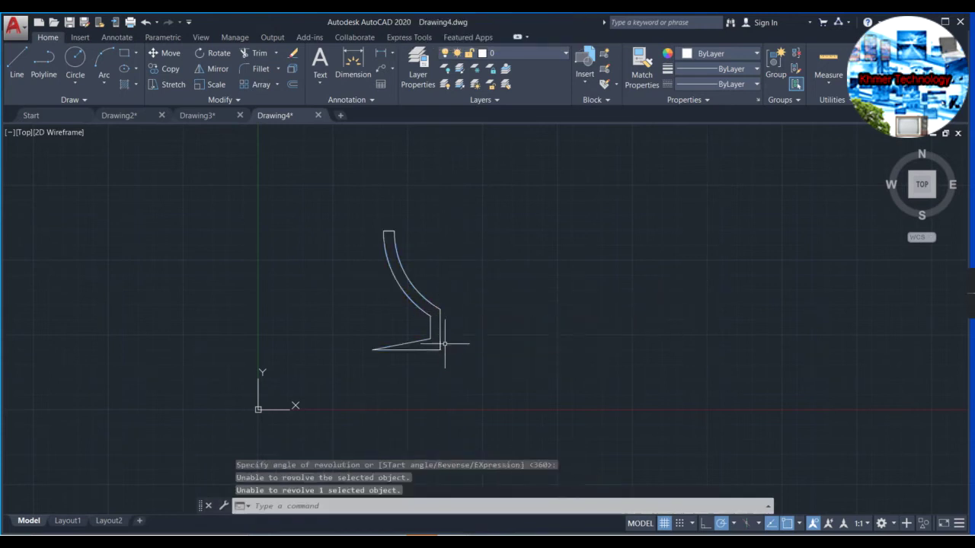
scroll(457, 332, up, 2)
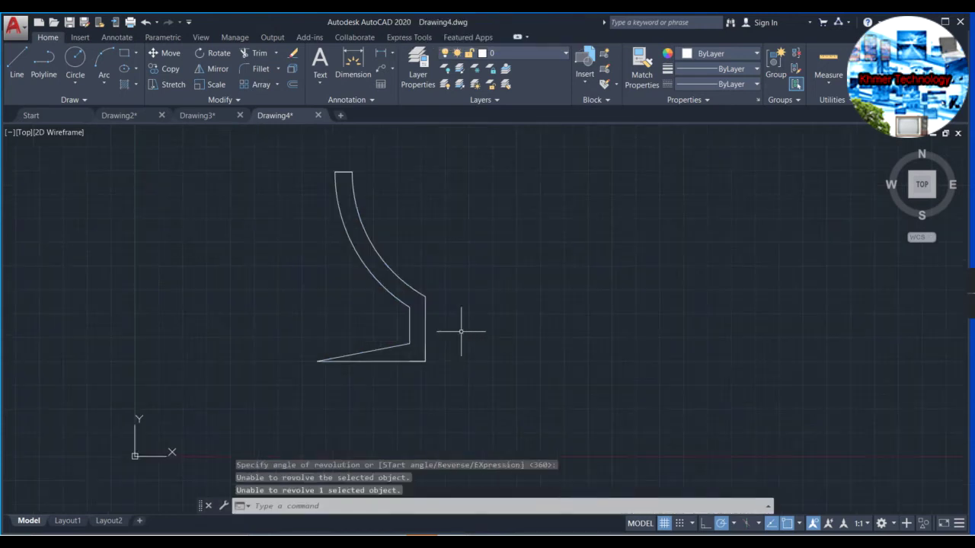
key(Escape)
text(REV)
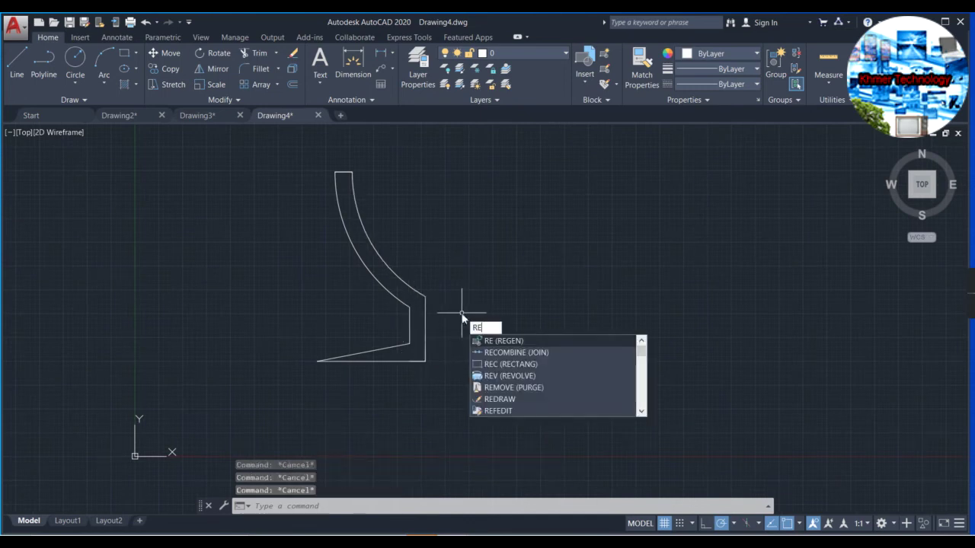
click(513, 342)
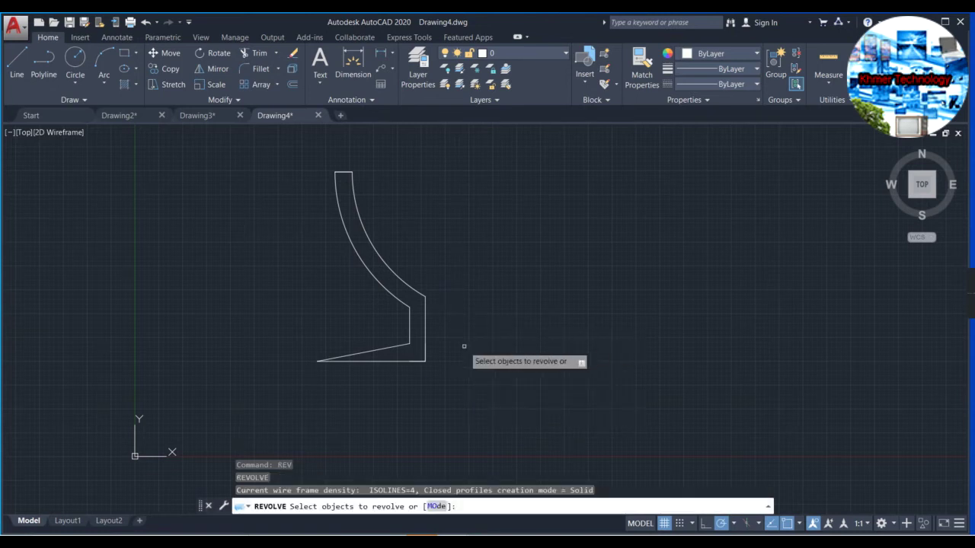
click(426, 295)
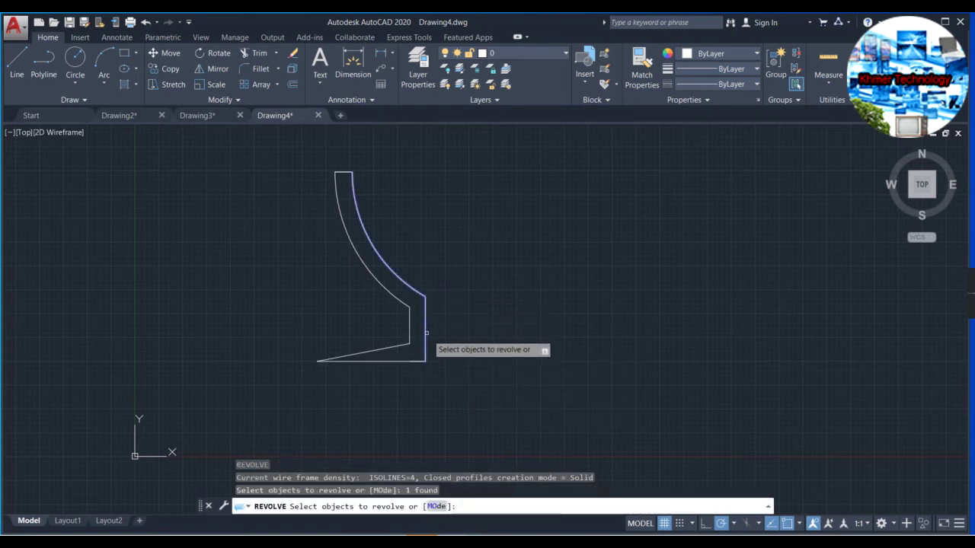
click(425, 360)
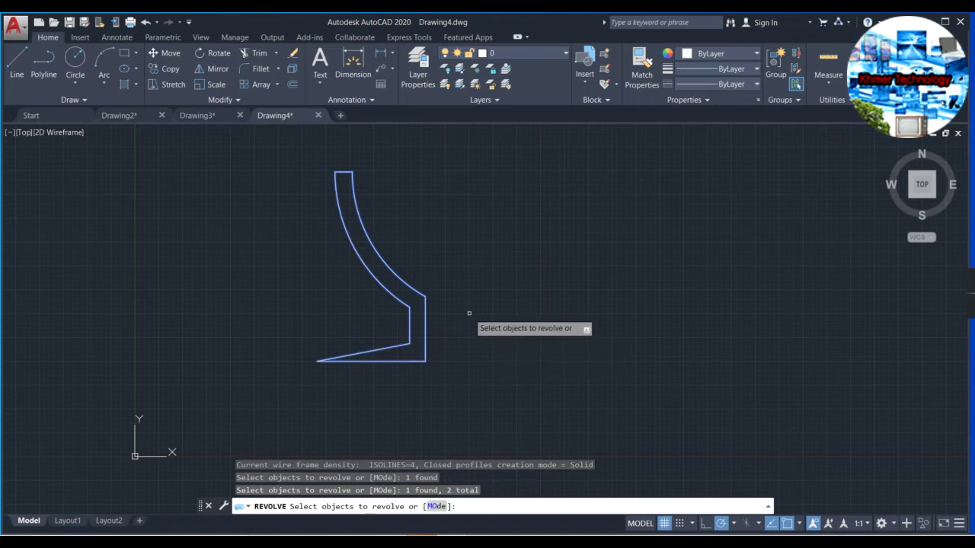
key(Return)
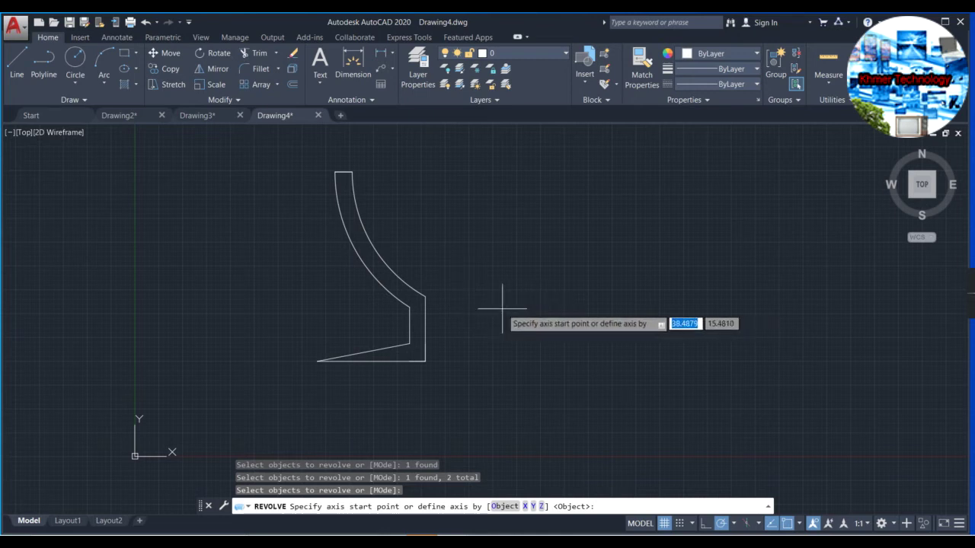
key(Return)
key(Escape)
key(Escape)
key(Escape)
key(Escape)
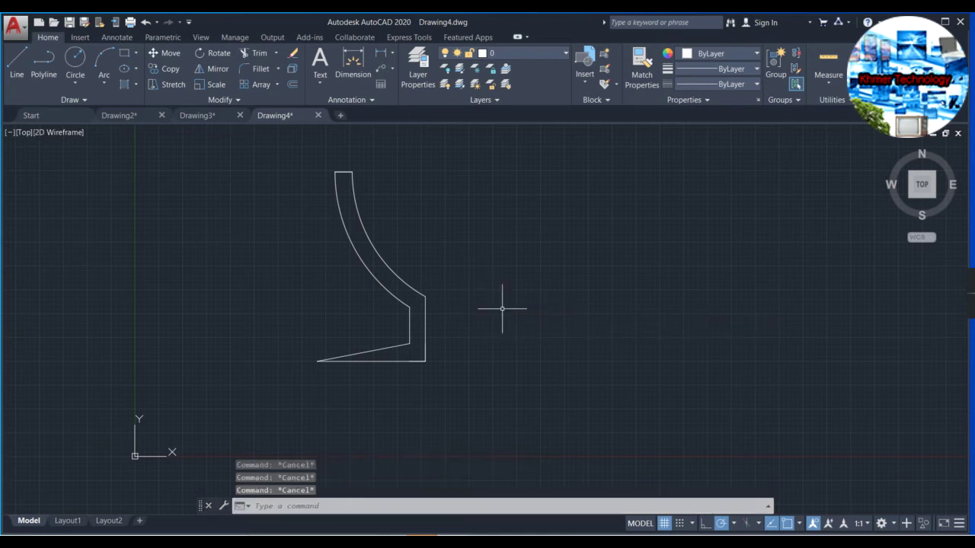
key(ctrl+z)
key(ctrl+z)
- Undo the join, erase and trim, then crossing-select the full circles and lines as cutting edges
key(ctrl+z)
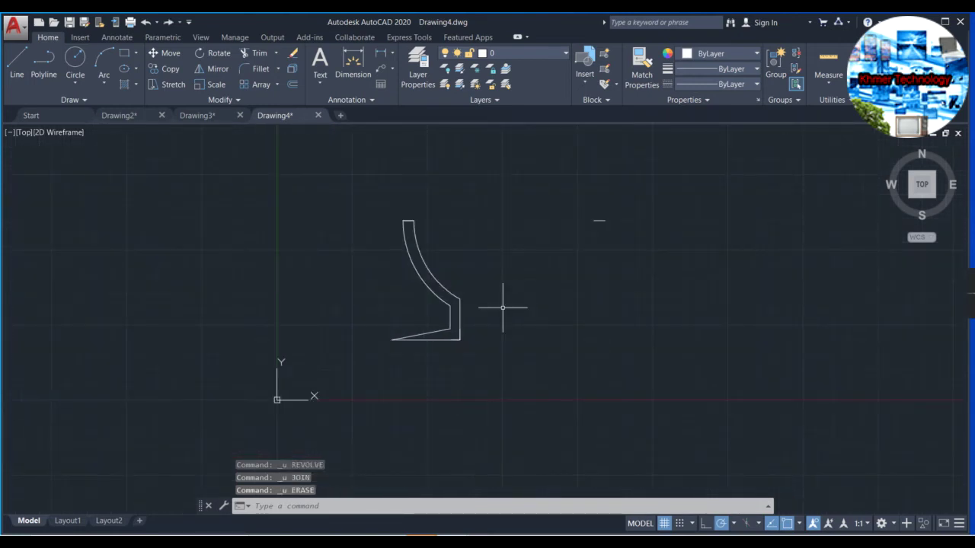
key(ctrl+z)
scroll(555, 381, up, 2)
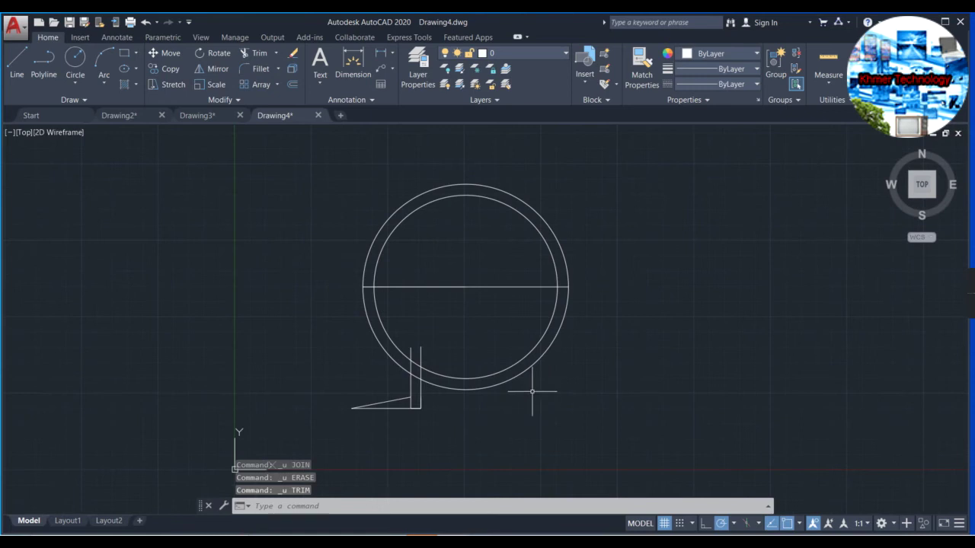
middle_drag(529, 391, 502, 338)
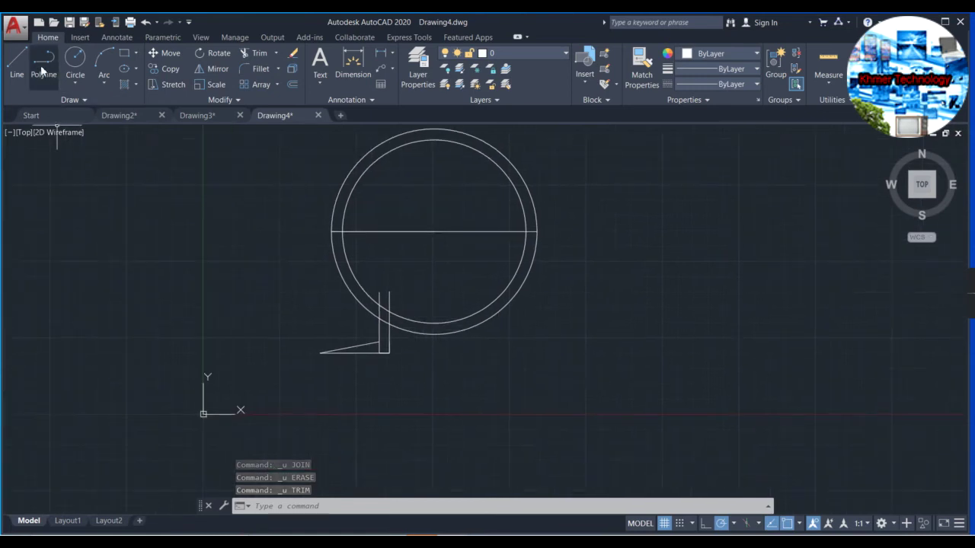
scroll(505, 358, down, 2)
click(542, 387)
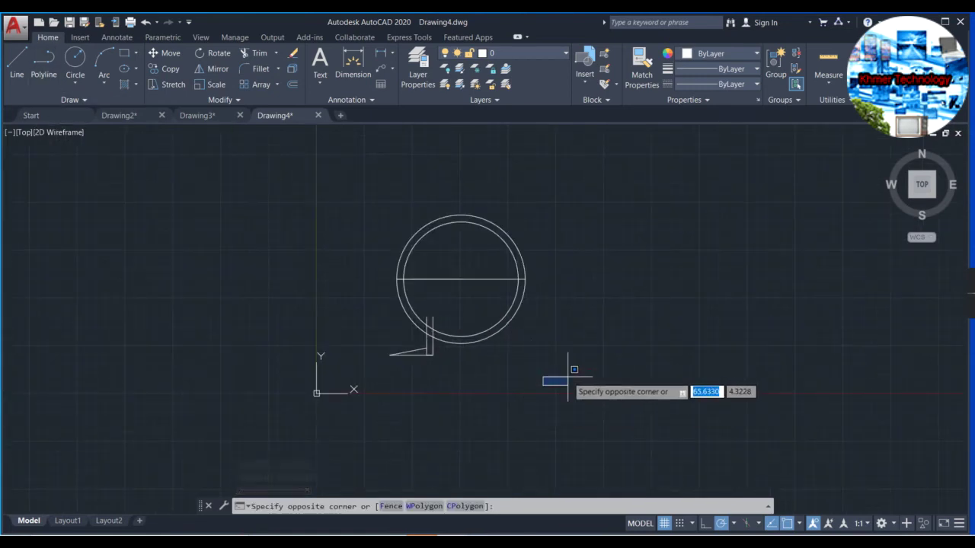
click(563, 396)
click(561, 398)
click(295, 183)
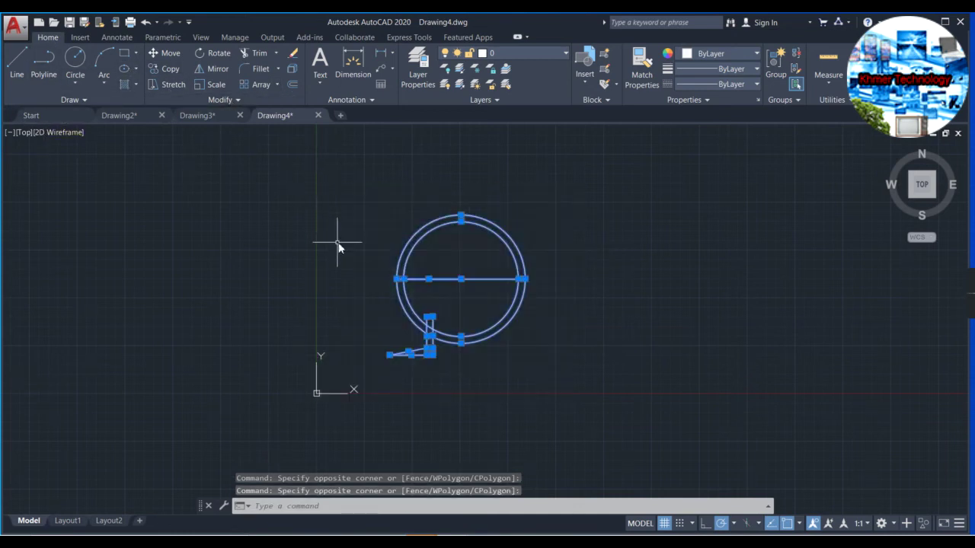
text(TR)
- Trim away the lower-right arcs, the upper outer arc and the surplus horizontal line pieces
key(Return)
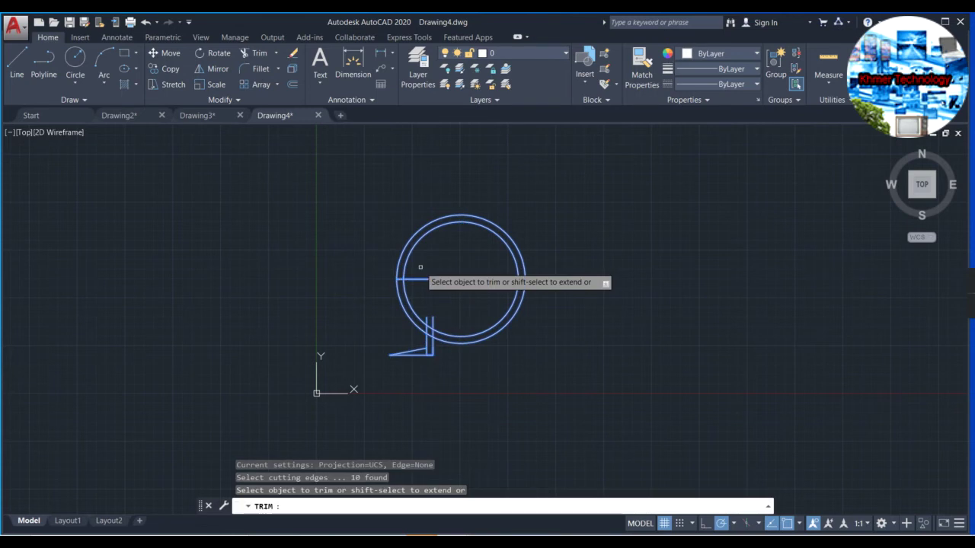
scroll(528, 315, up, 2)
click(490, 336)
click(487, 332)
click(479, 260)
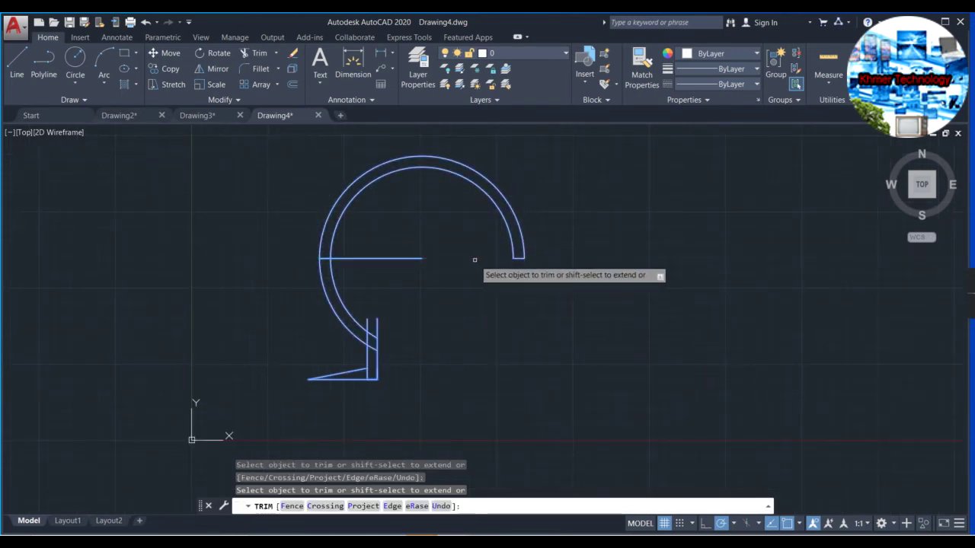
click(509, 233)
click(518, 259)
click(406, 255)
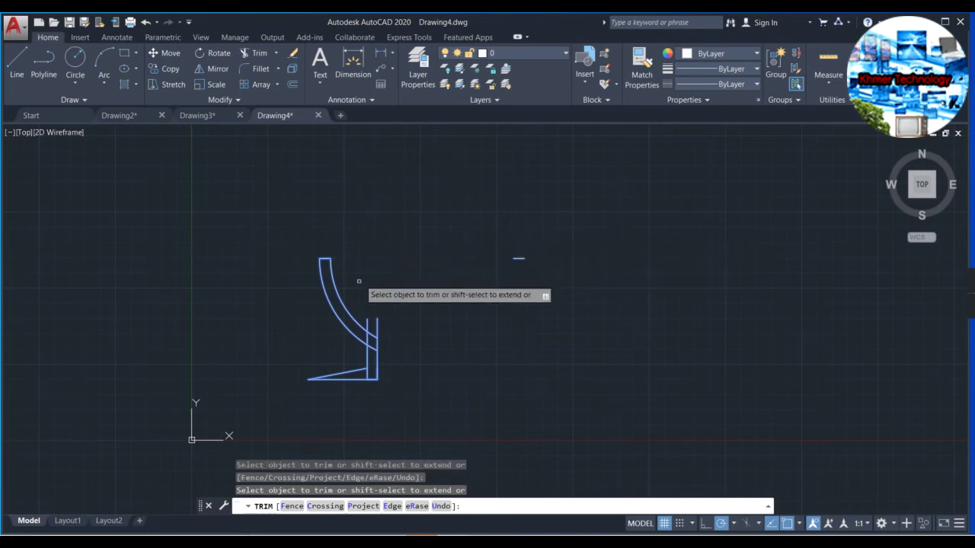
- Retrim using the whole goblet profile as edges, removing the short piece at the bowl–stem junction
scroll(366, 325, up, 2)
click(379, 327)
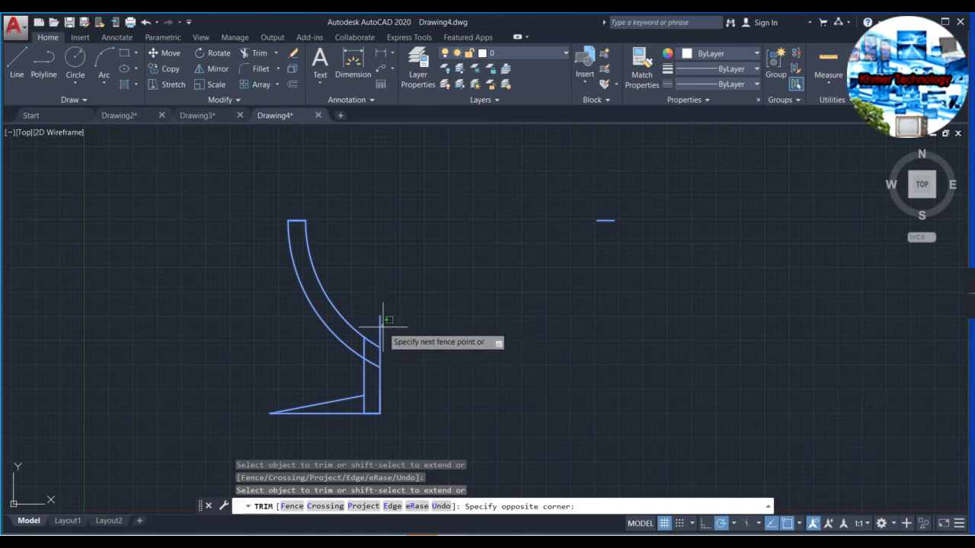
key(Escape)
click(440, 424)
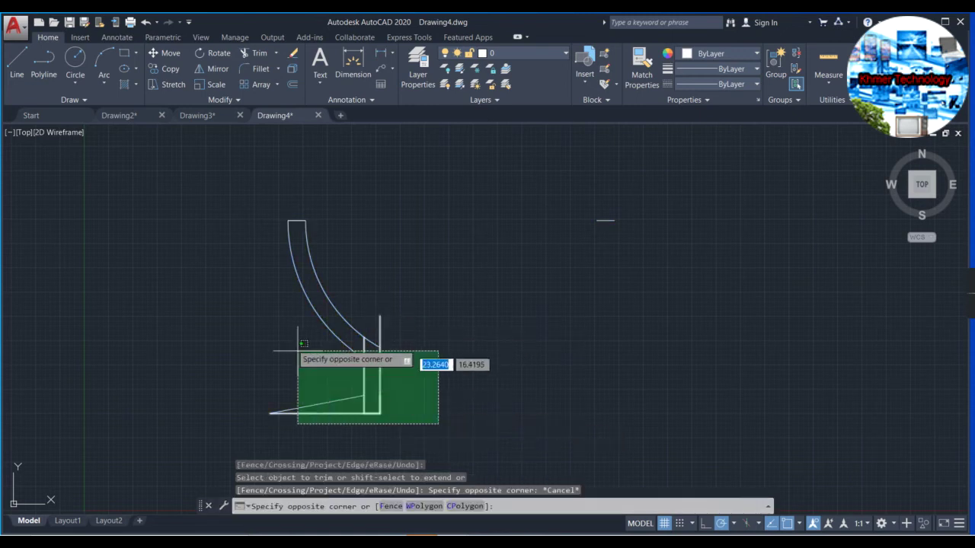
click(223, 227)
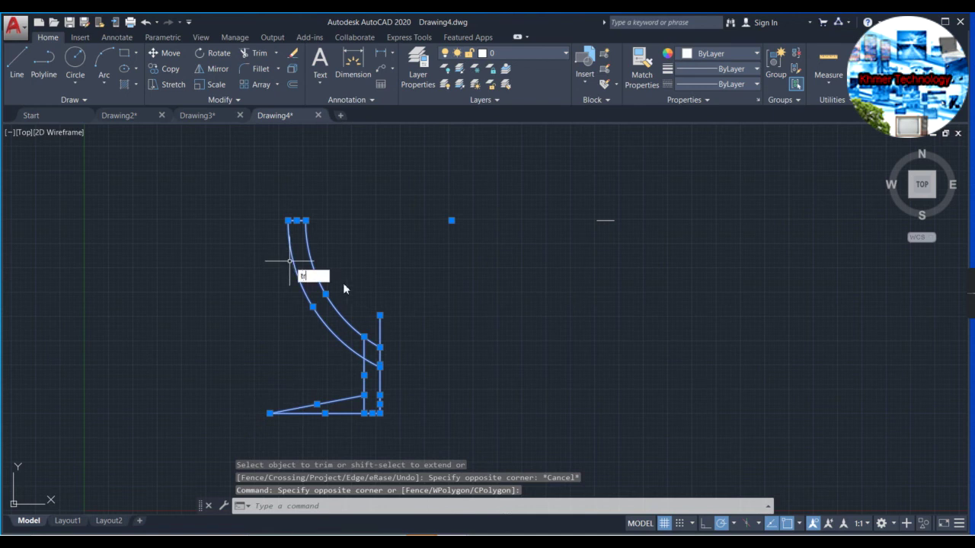
key(Return)
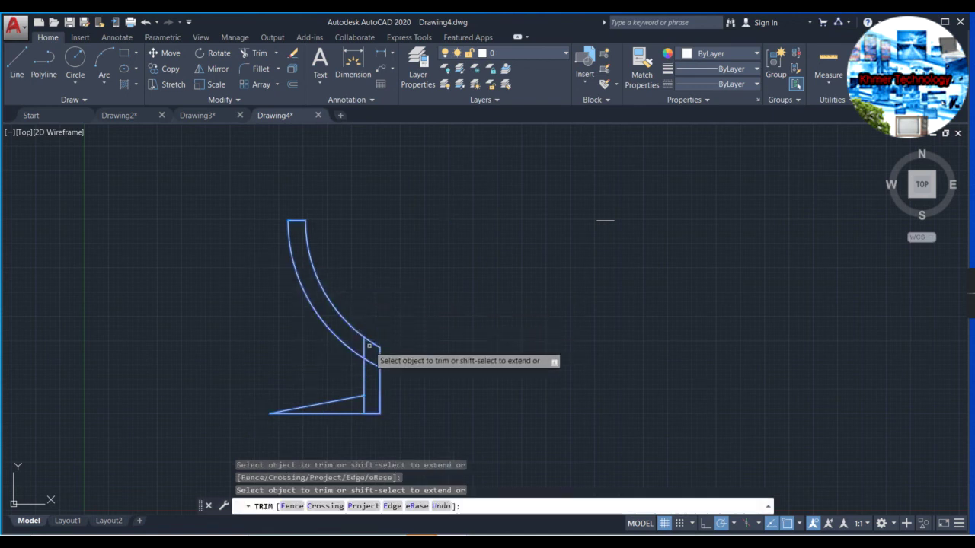
click(369, 350)
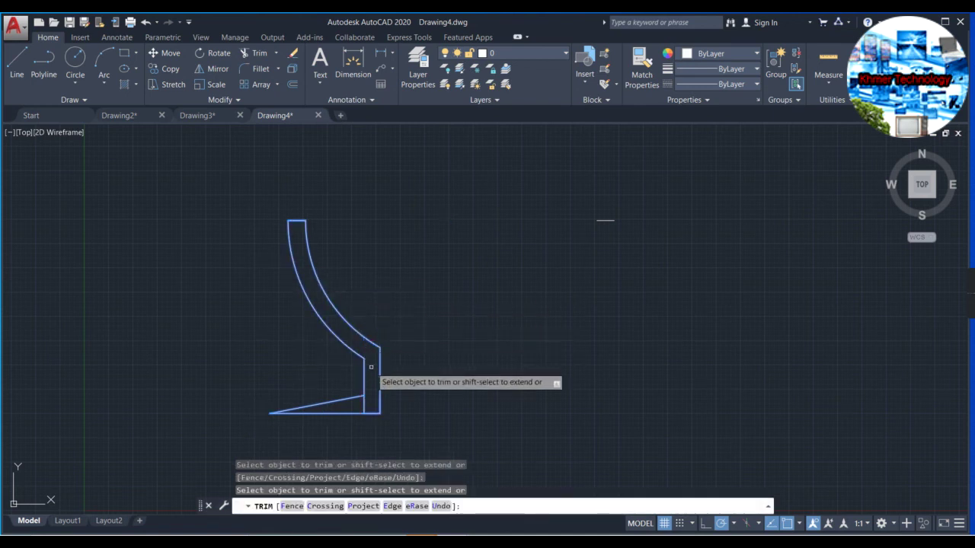
scroll(420, 356, down, 2)
- End trimming and delete the small stray dash
scroll(424, 357, down, 2)
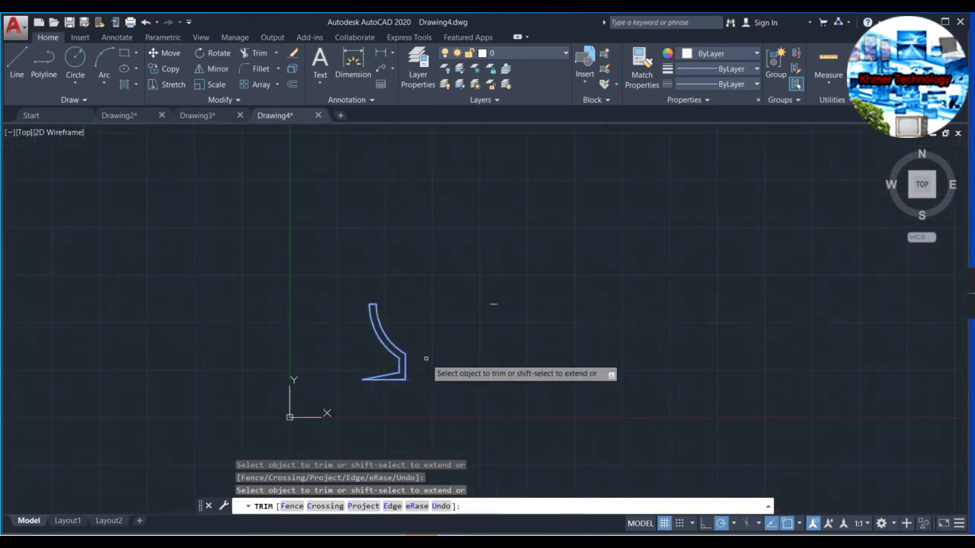
key(Escape)
key(Escape)
key(Escape)
click(511, 326)
click(486, 278)
key(Delete)
- Revolve the goblet profile 360° around a vertical axis along the stem
click(431, 410)
click(337, 285)
text(REV)
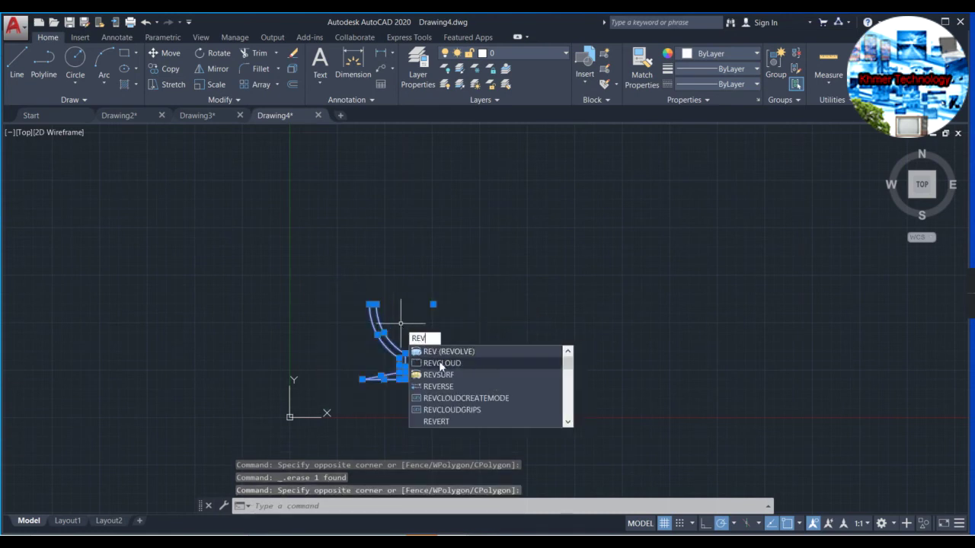
key(Return)
click(406, 357)
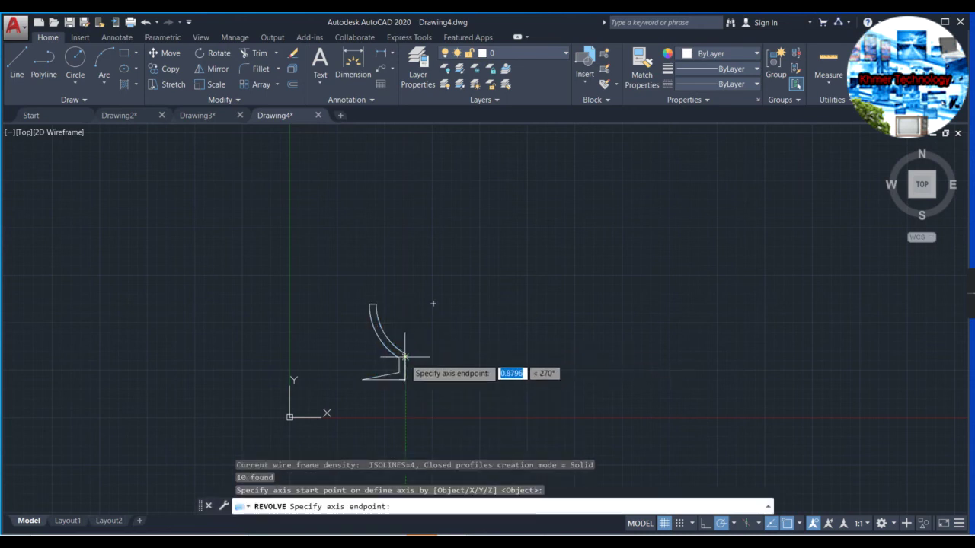
click(407, 379)
text(360)
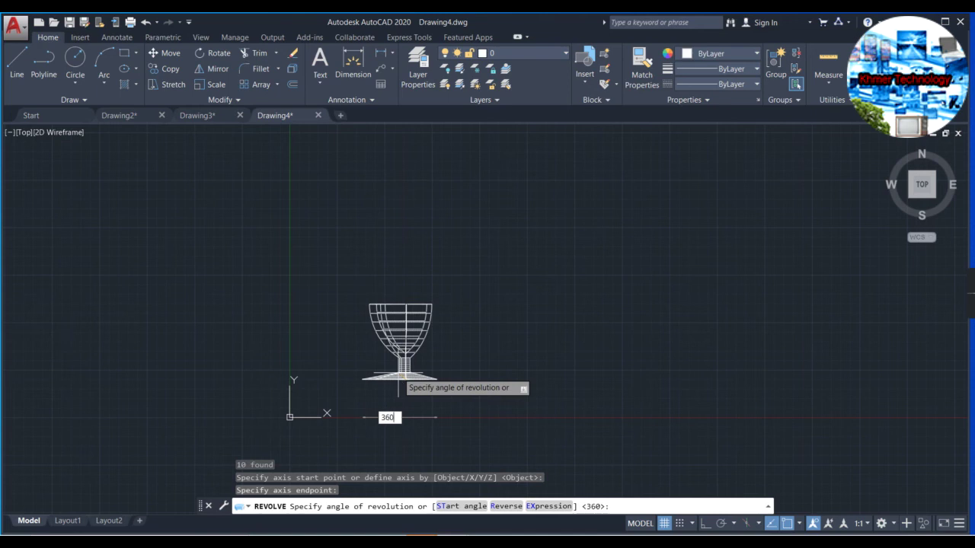
key(Return)
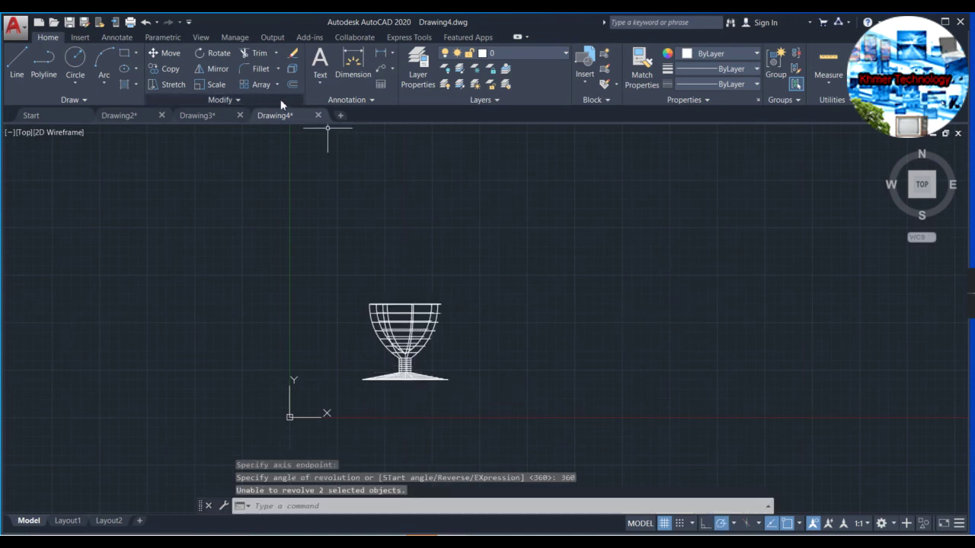
- Change the viewport visual style from 2D Wireframe to Shaded
click(66, 133)
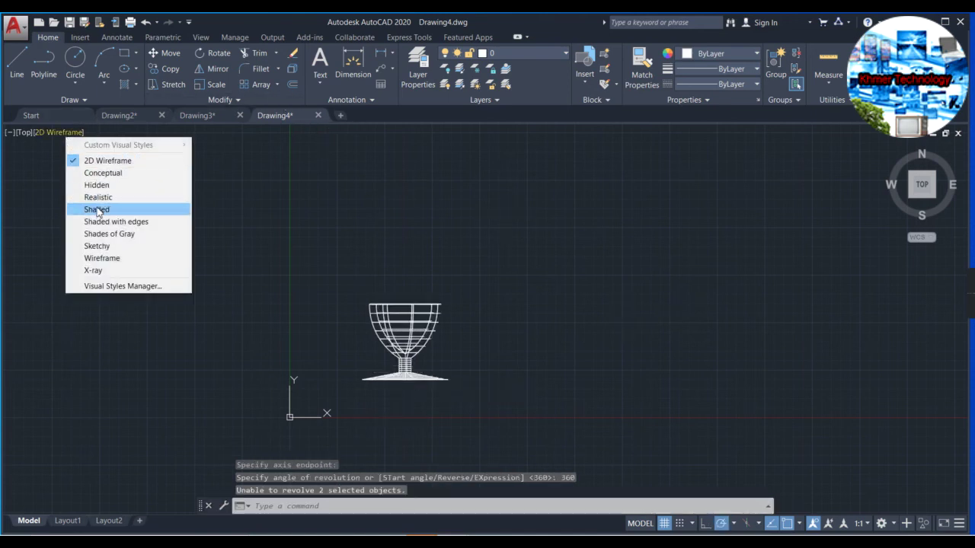
click(141, 215)
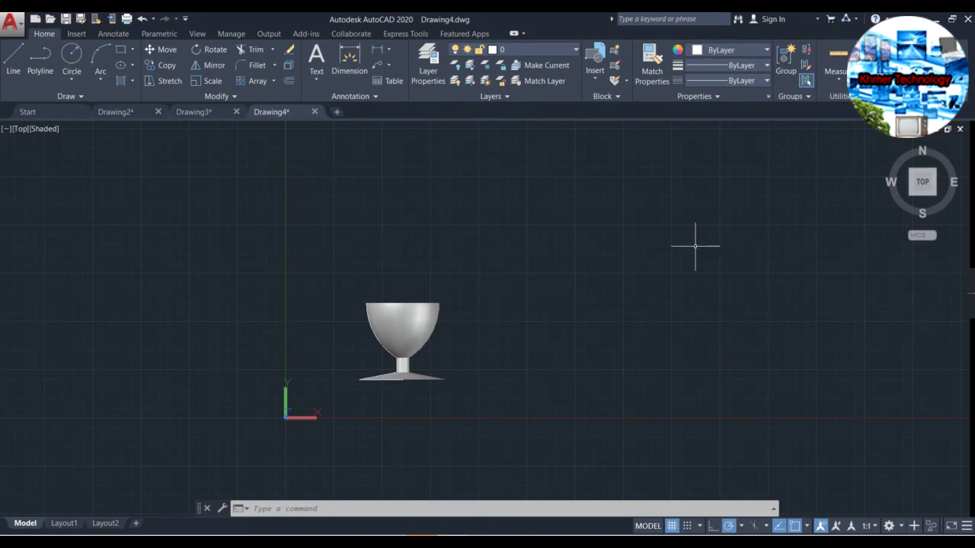
- Pan and zoom to re-centre and enlarge the goblet, viewed from the top
middle_drag(445, 286, 401, 209)
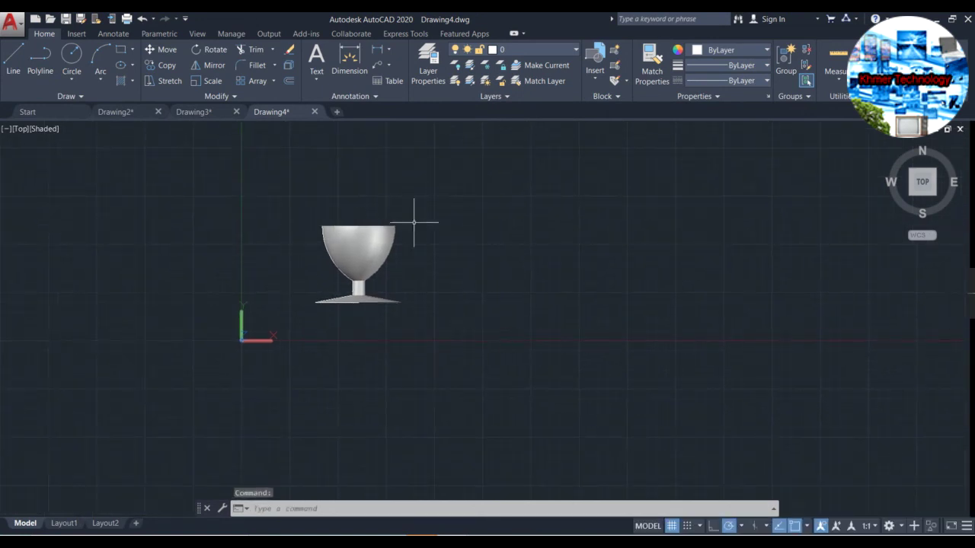
middle_drag(414, 222, 383, 296)
scroll(399, 326, down, 3)
scroll(337, 311, up, 3)
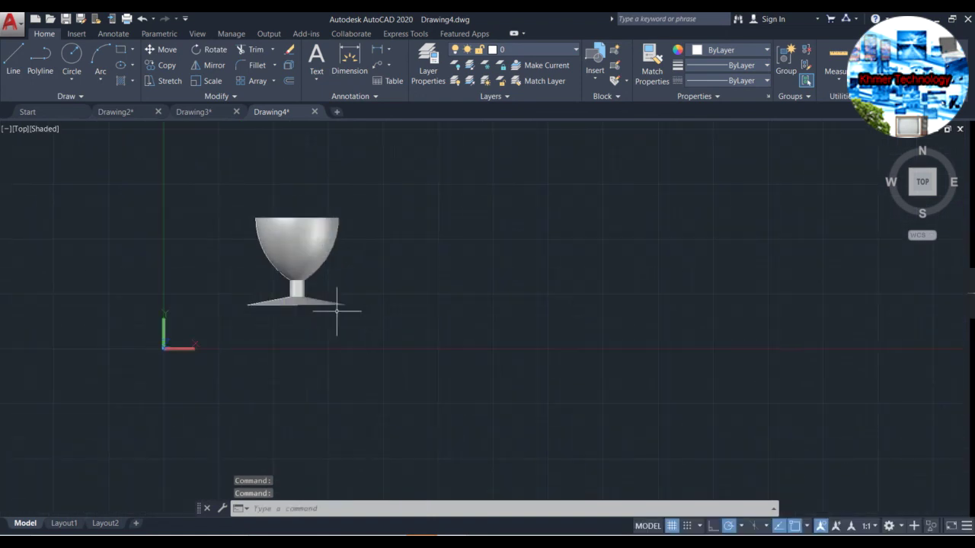
scroll(330, 249, up, 2)
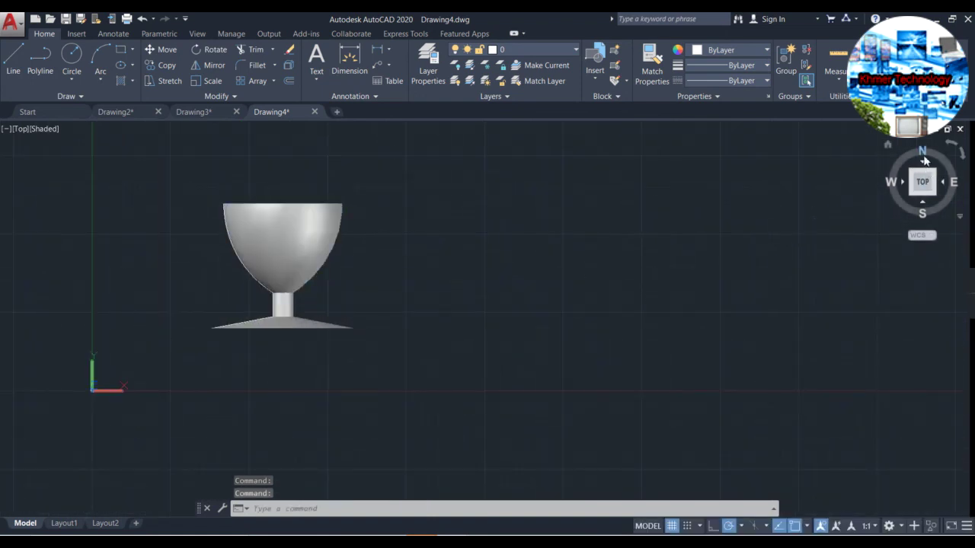
click(922, 180)
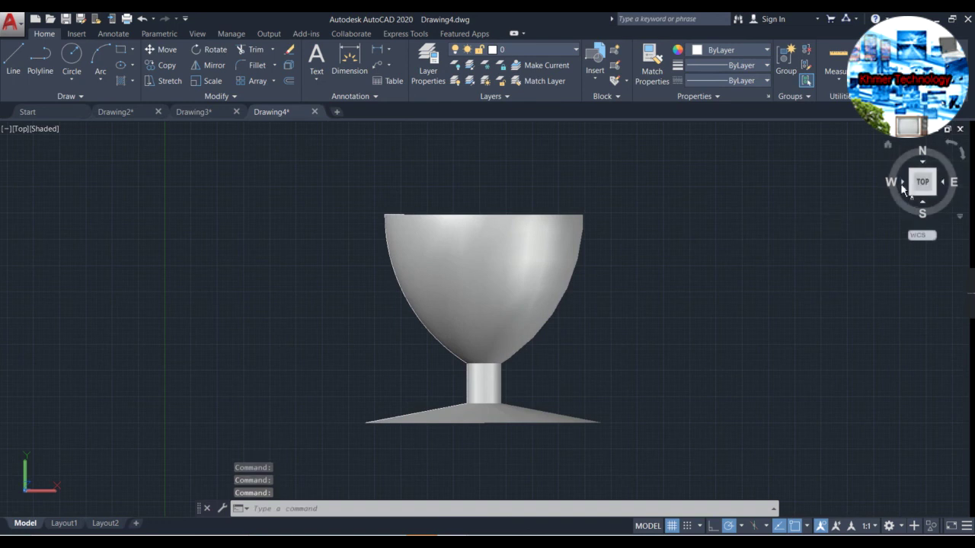
- Inspect the goblet from the left, front, southwest isometric and left-front ViewCube directions
click(893, 186)
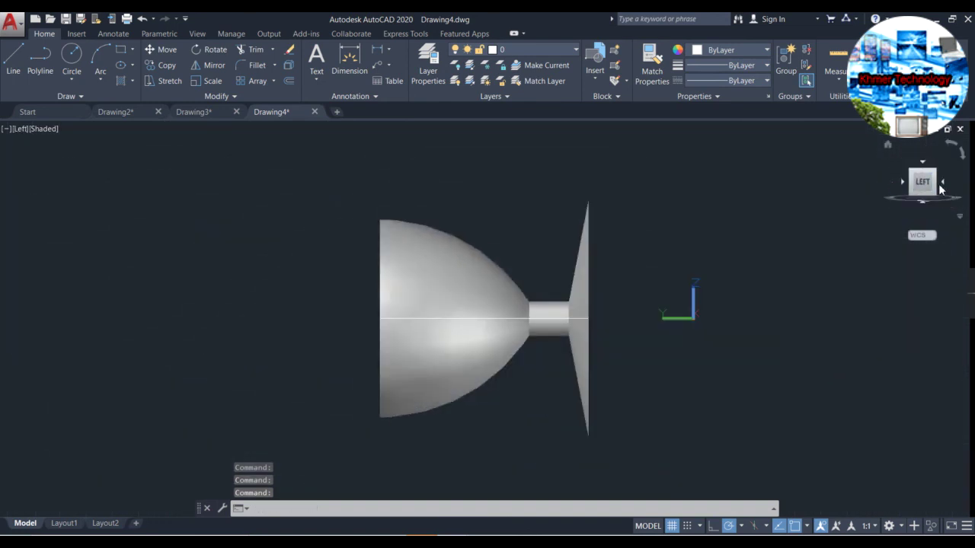
click(942, 184)
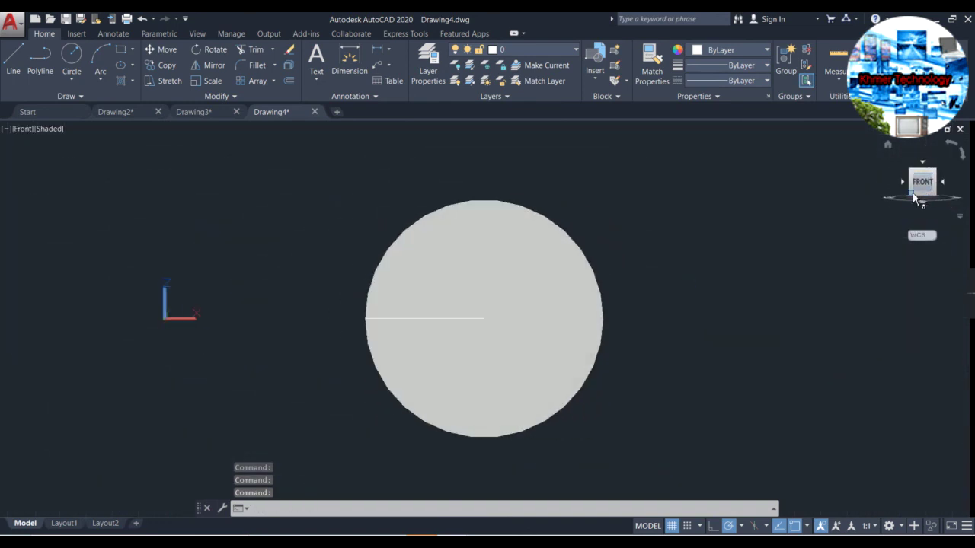
click(916, 199)
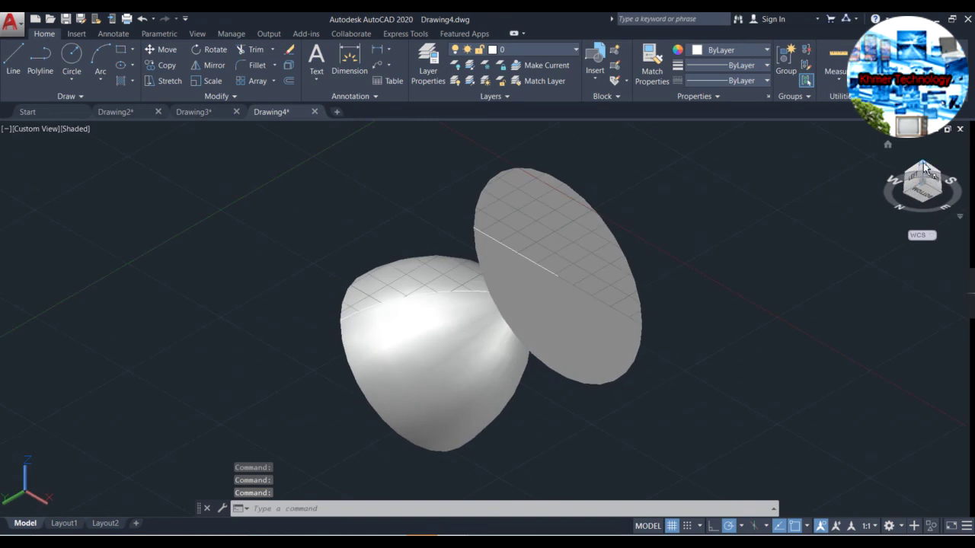
click(924, 169)
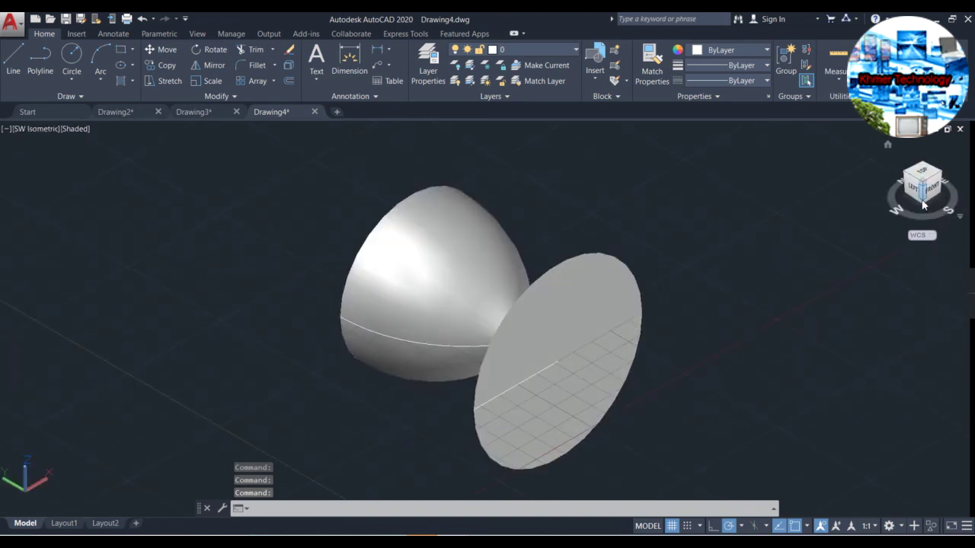
click(923, 202)
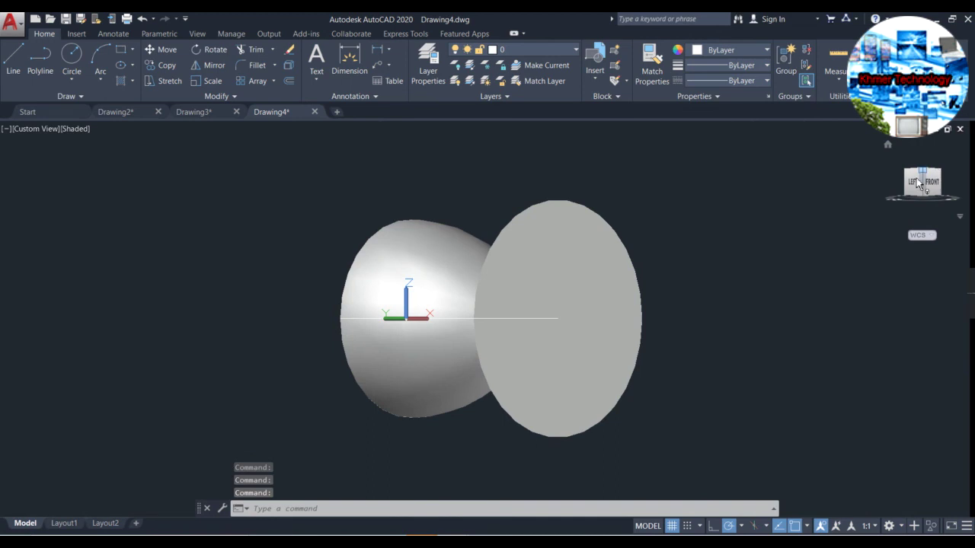
click(914, 185)
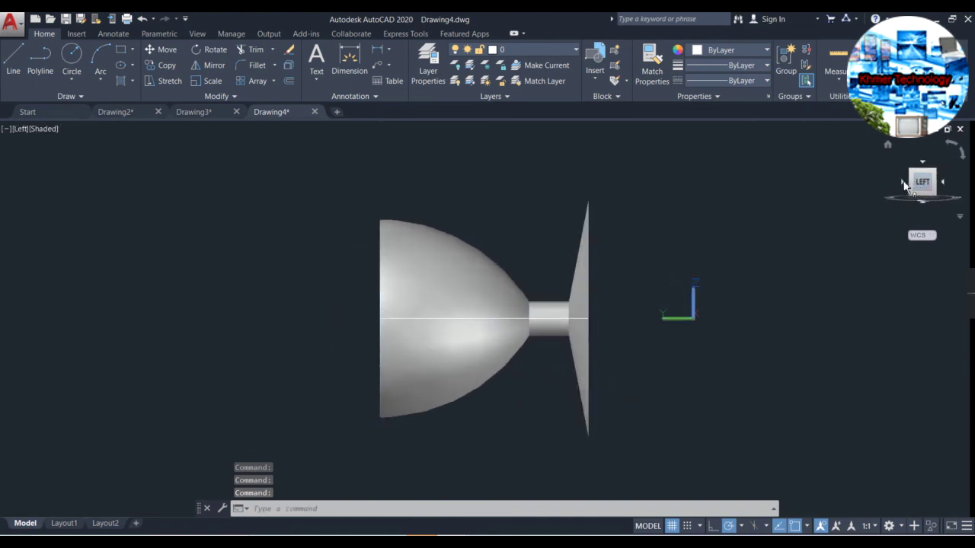
click(48, 128)
- Apply Shades of Gray and orbit the goblet upright to see into its hollow bowl
click(87, 234)
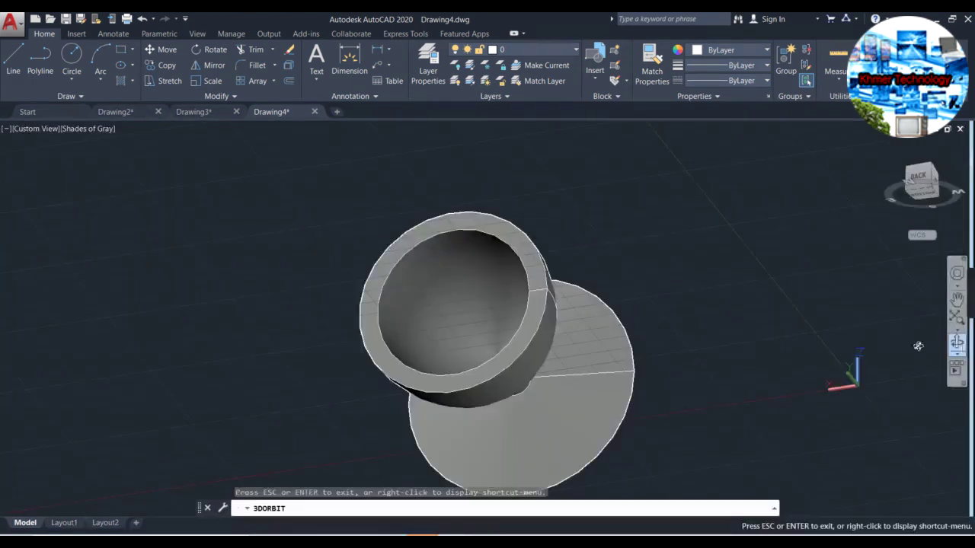
mouse_move(716, 320)
shift+middle_down()
mouse_move(655, 281)
mouse_move(693, 336)
mouse_move(681, 309)
mouse_move(720, 289)
mouse_move(701, 322)
mouse_move(704, 376)
mouse_move(686, 258)
shift+middle_up()
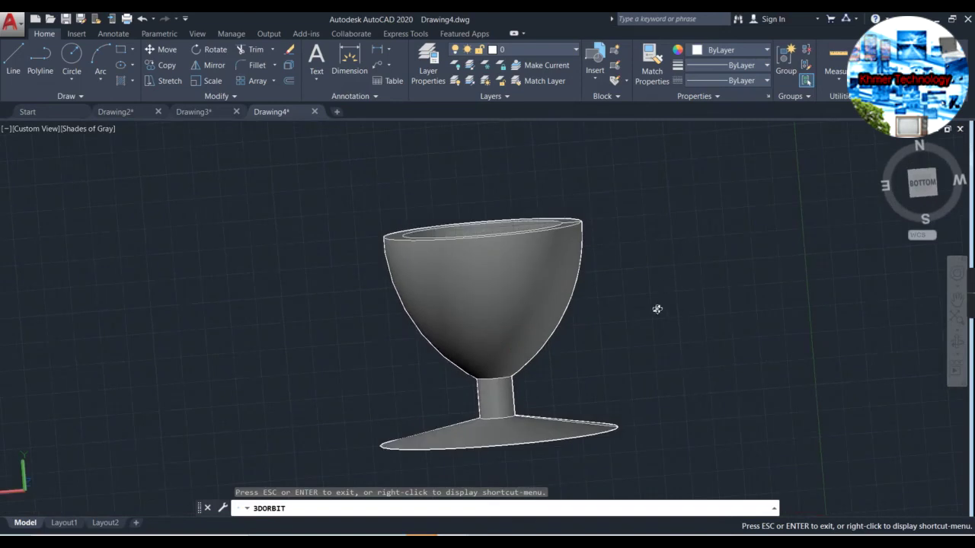
shift+middle_drag(774, 311, 773, 311)
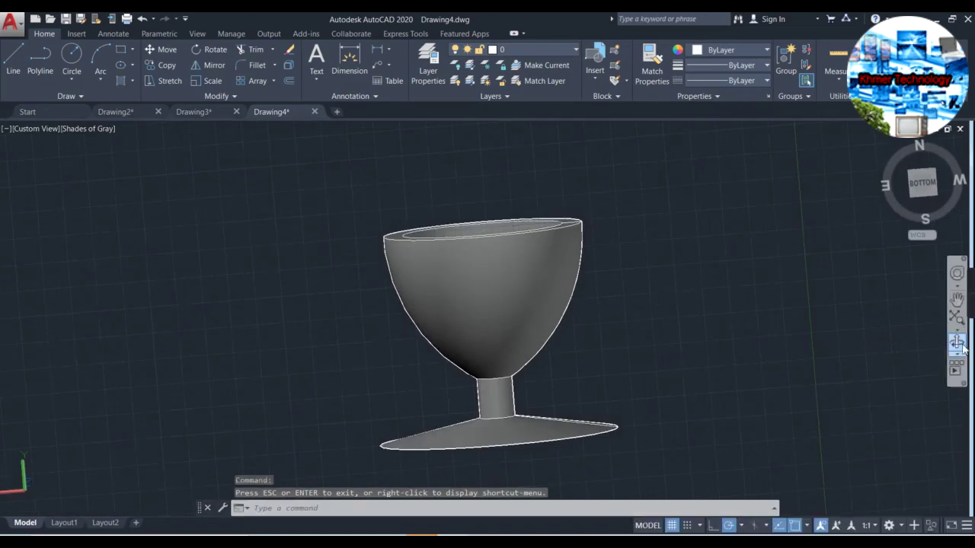